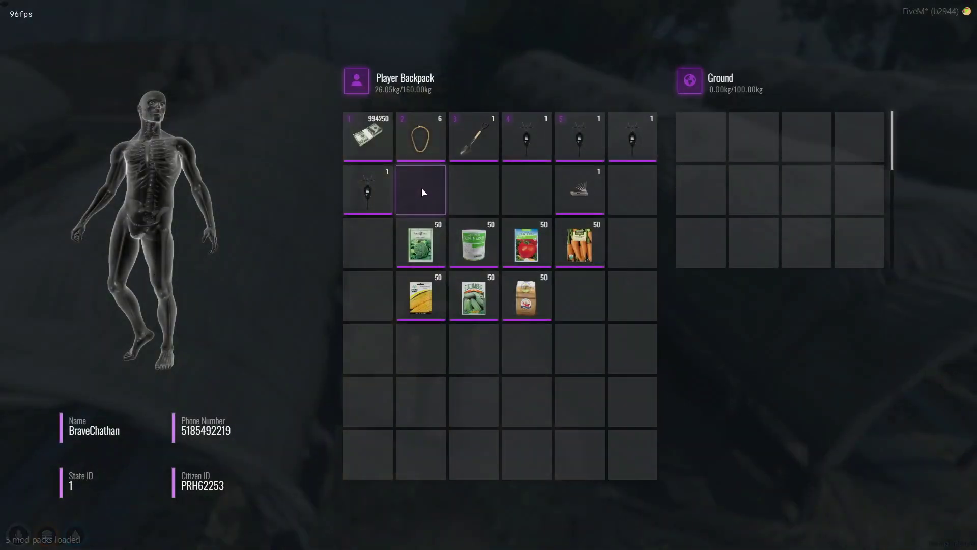
Plant a broccoli seed beside the greenhouse and try watering it.
{"action": "right_click", "coordinate": [420, 240]}
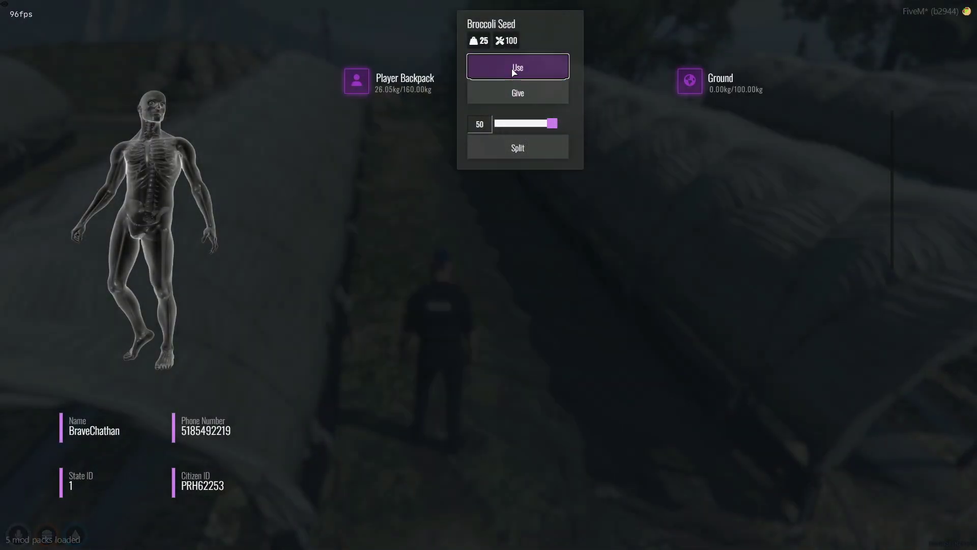
{"action": "left_click", "coordinate": [512, 72]}
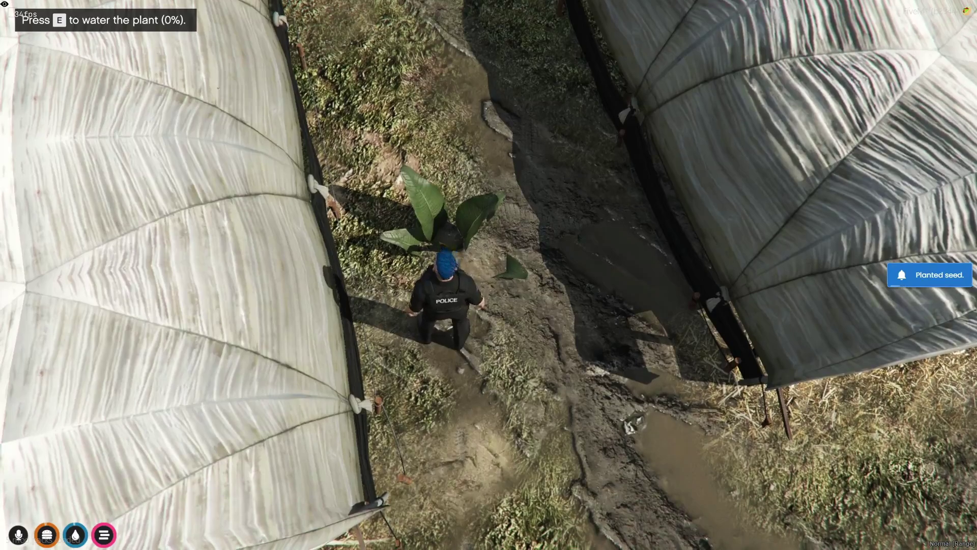
{"action": "key", "text": "e"}
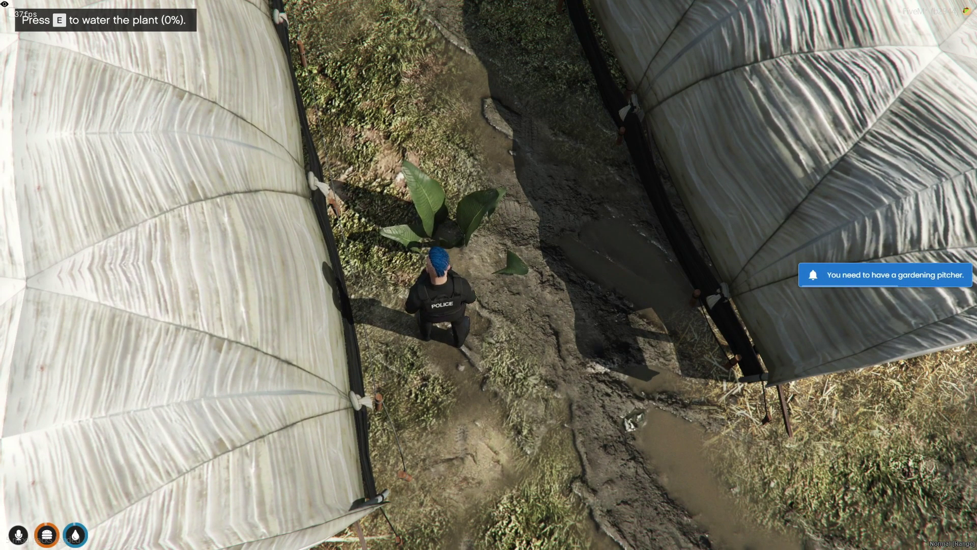
Give player 2 a garden_shovel with /giveitem 2 garden_shovel.
{"action": "type", "text": "/"}
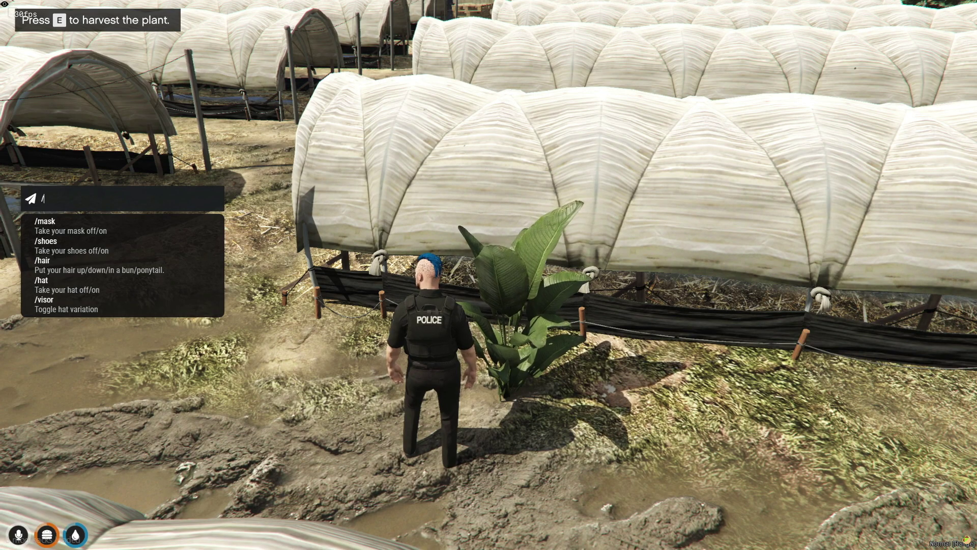
{"action": "type", "text": "give"}
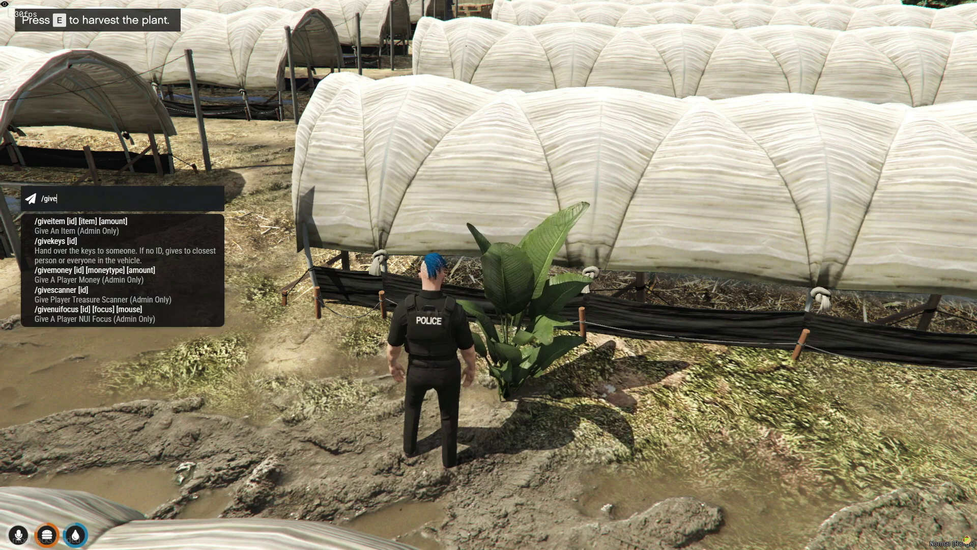
{"action": "type", "text": "item 1 garden_shovel"}
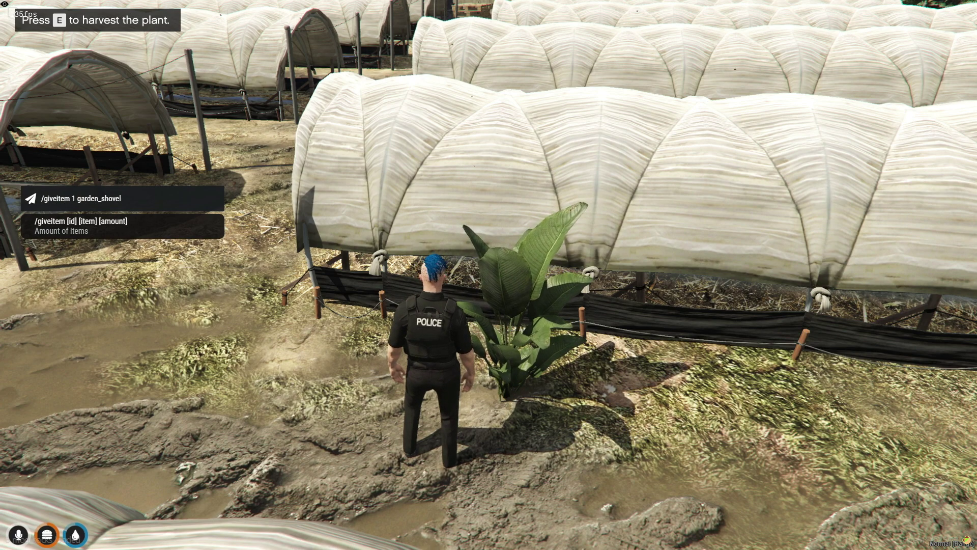
{"action": "left_click", "coordinate": [76, 198]}
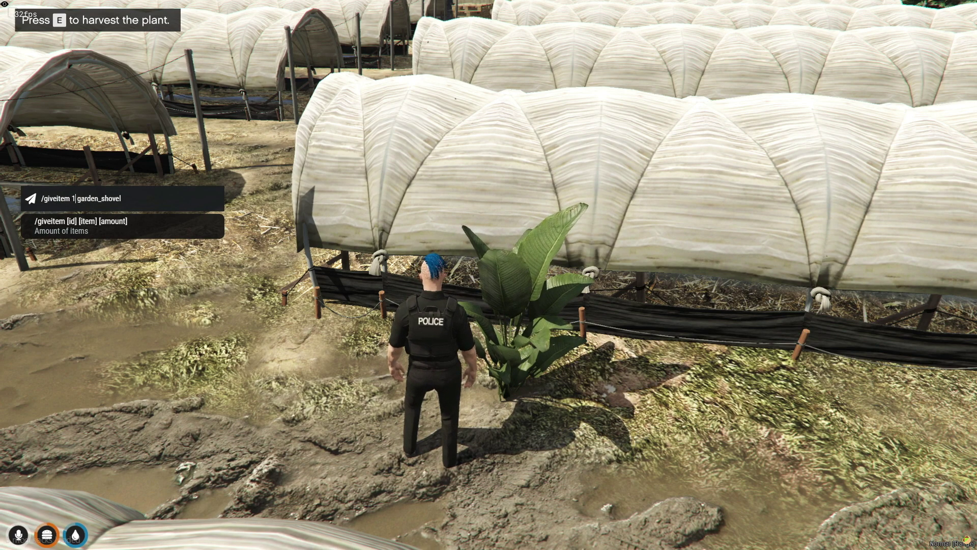
{"action": "key", "text": "BackSpace"}
{"action": "type", "text": "2"}
{"action": "left_click", "coordinate": [121, 199]}
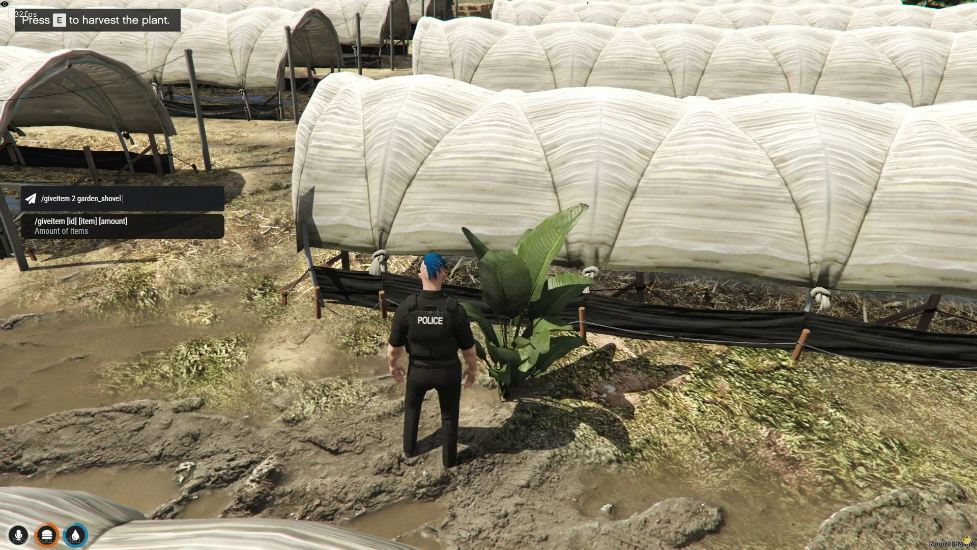
{"action": "key", "text": "Return"}
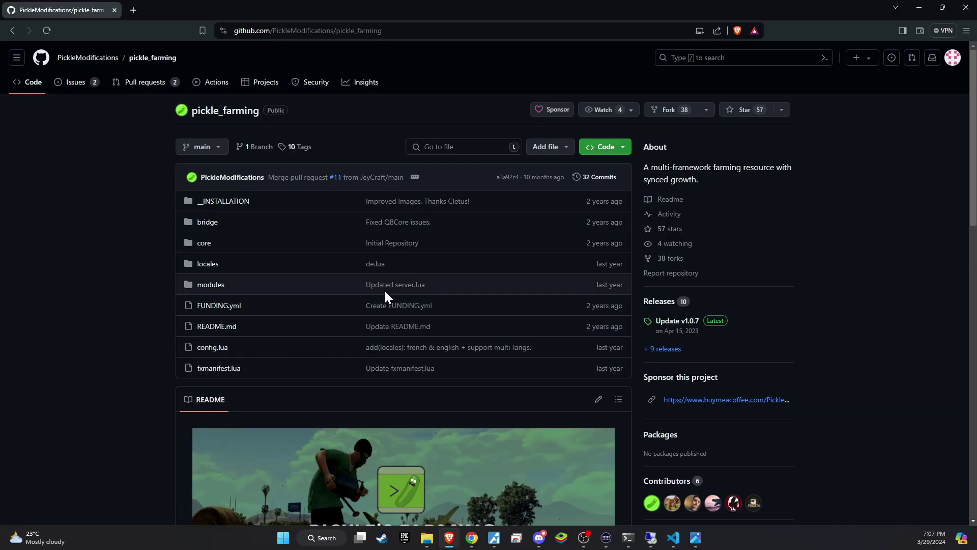
Download and save the pickle_farming repository as a ZIP from its Code menu.
{"action": "scroll", "coordinate": [211, 313], "scroll_direction": "down", "scroll_amount": 6}
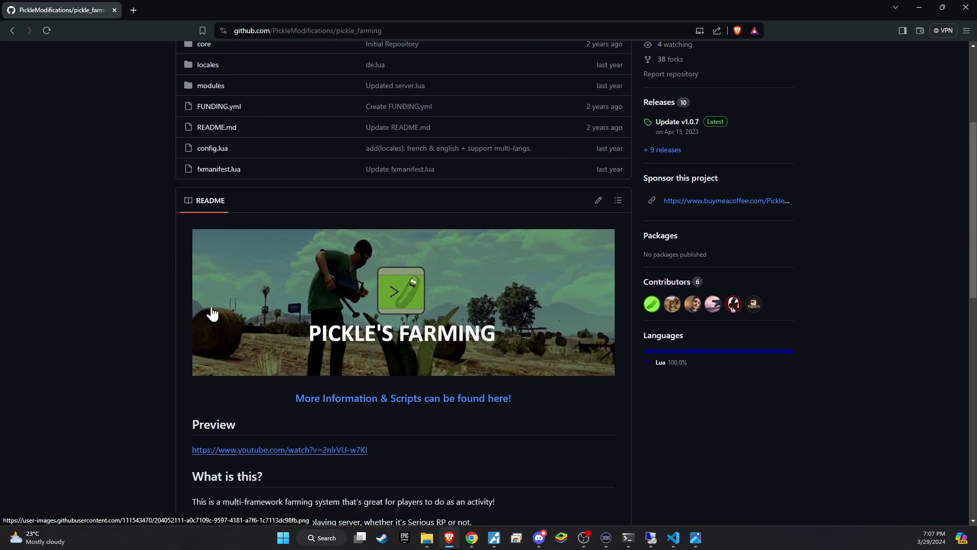
{"action": "scroll", "coordinate": [212, 313], "scroll_direction": "up", "scroll_amount": 4}
{"action": "scroll", "coordinate": [211, 312], "scroll_direction": "up", "scroll_amount": 3}
{"action": "left_click", "coordinate": [605, 146]}
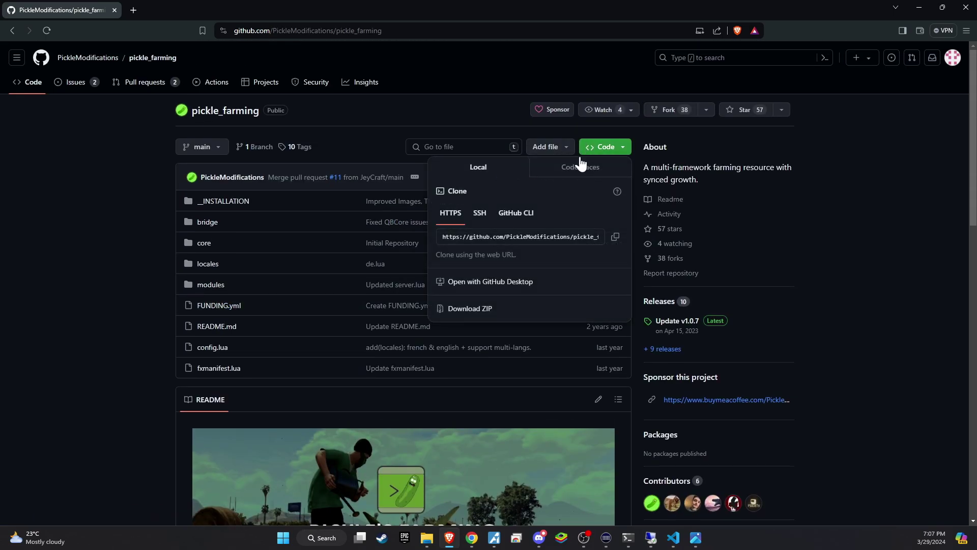
{"action": "left_click", "coordinate": [491, 310]}
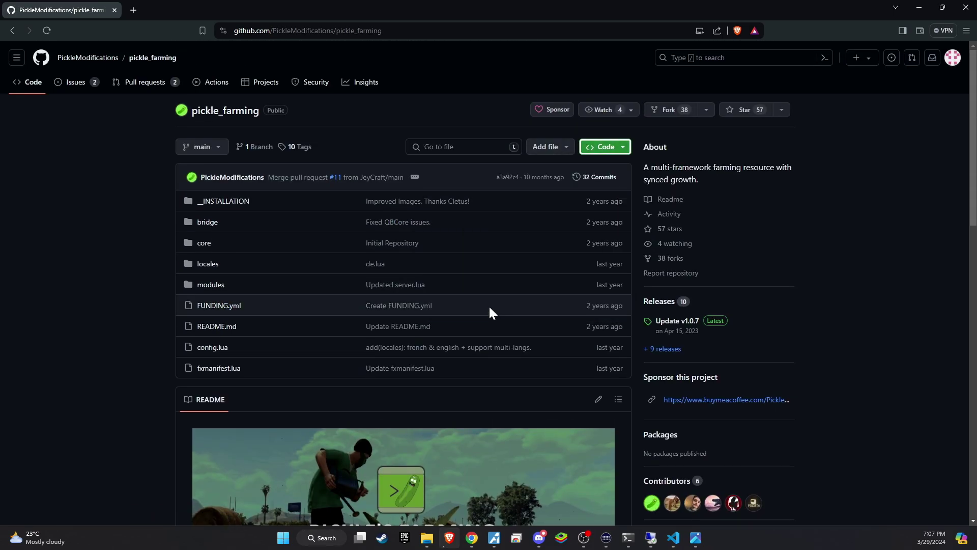
{"action": "left_click", "coordinate": [402, 257]}
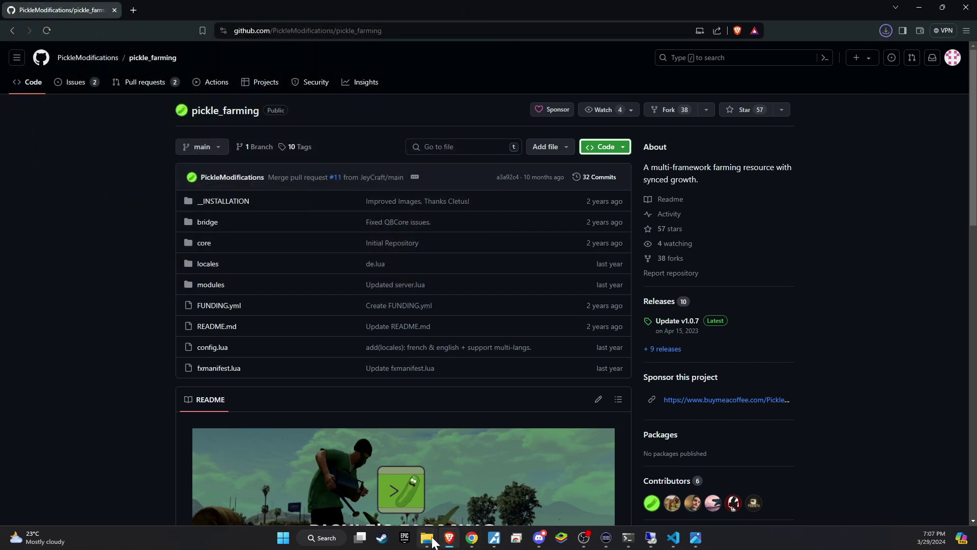
Extract the pickle_farming-main ZIP on the D: drive with WinRAR Extract Here.
{"action": "mouse_move", "coordinate": [430, 543]}
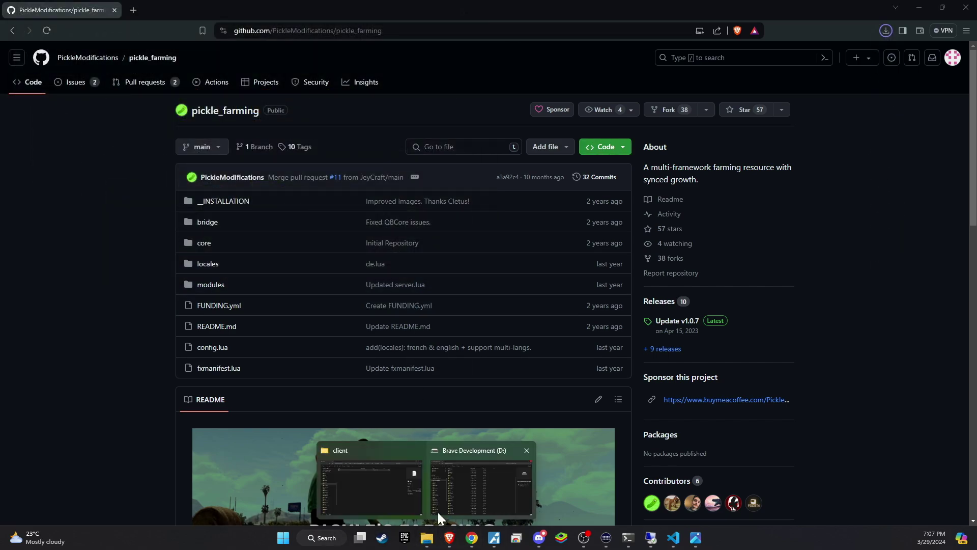
{"action": "left_click", "coordinate": [436, 514]}
{"action": "right_click", "coordinate": [215, 172]}
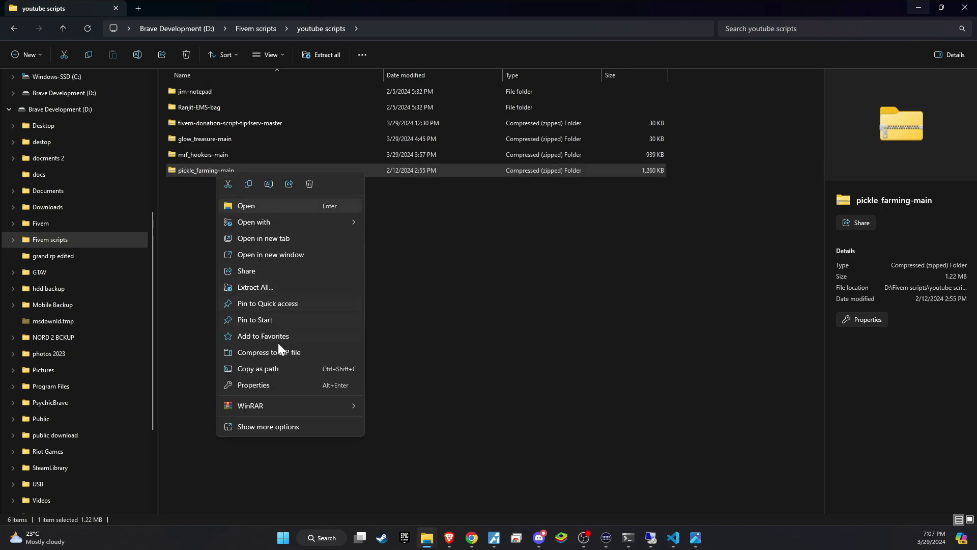
{"action": "mouse_move", "coordinate": [283, 407]}
{"action": "left_click", "coordinate": [405, 451]}
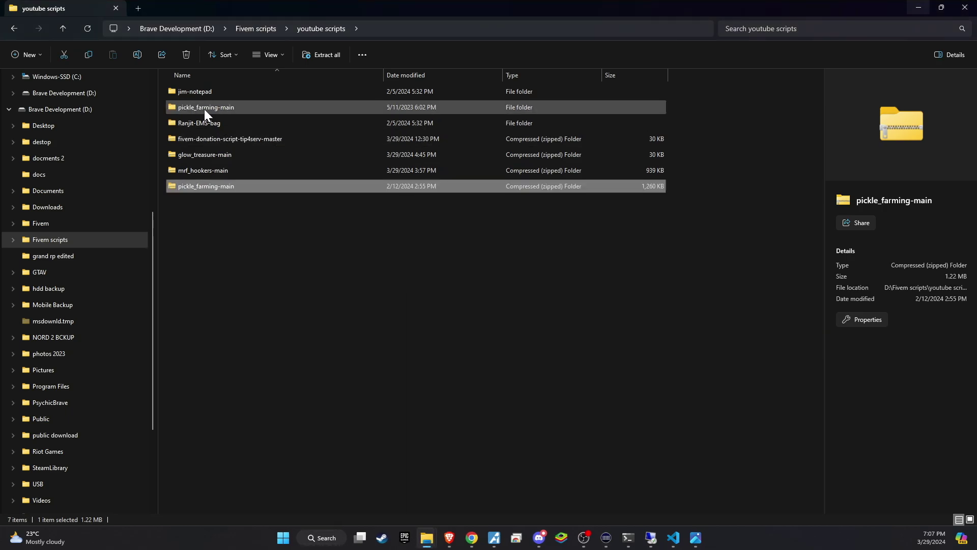
Bring the extracted folder into Fivem\txData\QBCoreFramework_ADCEEF.base\resources\[v2].
{"action": "left_click", "coordinate": [205, 108]}
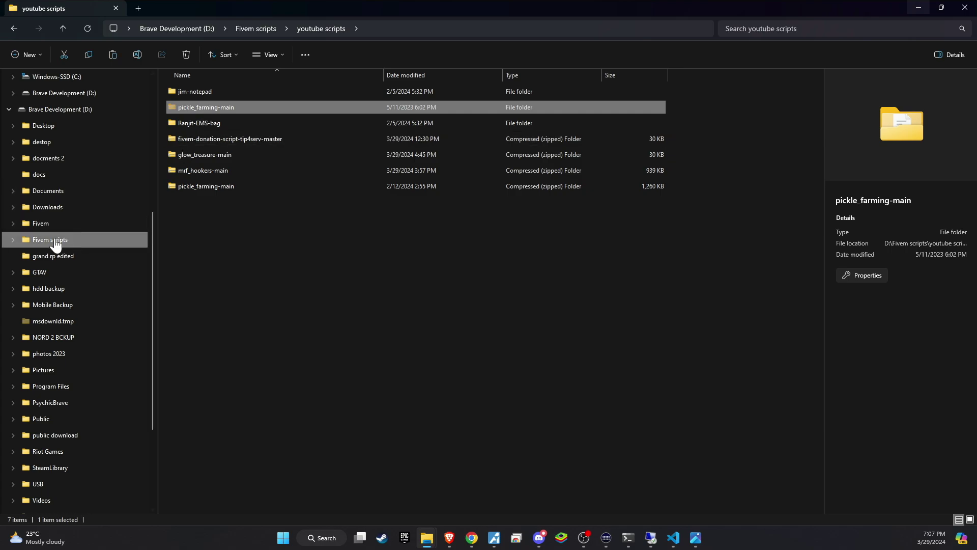
{"action": "left_click", "coordinate": [56, 222]}
{"action": "double_click", "coordinate": [227, 107]}
{"action": "double_click", "coordinate": [228, 107]}
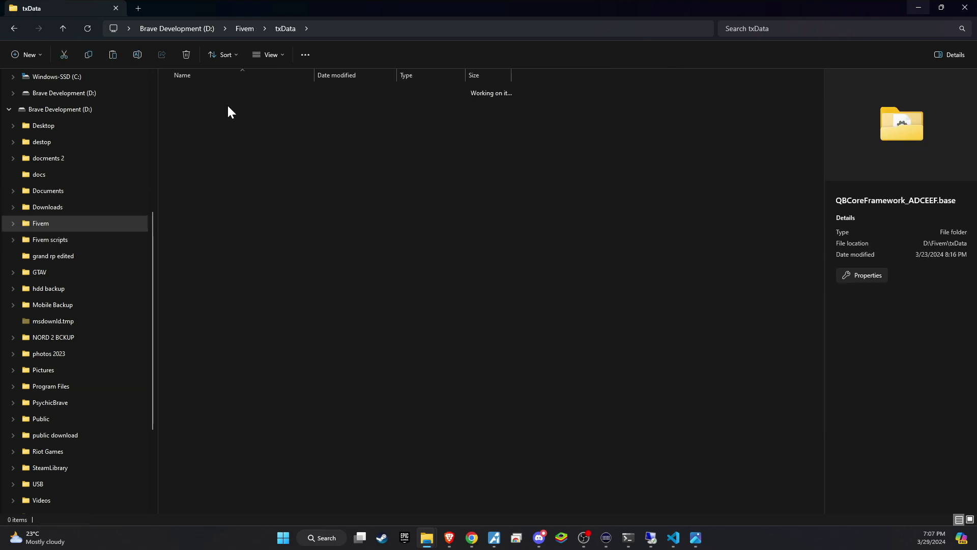
{"action": "double_click", "coordinate": [217, 124]}
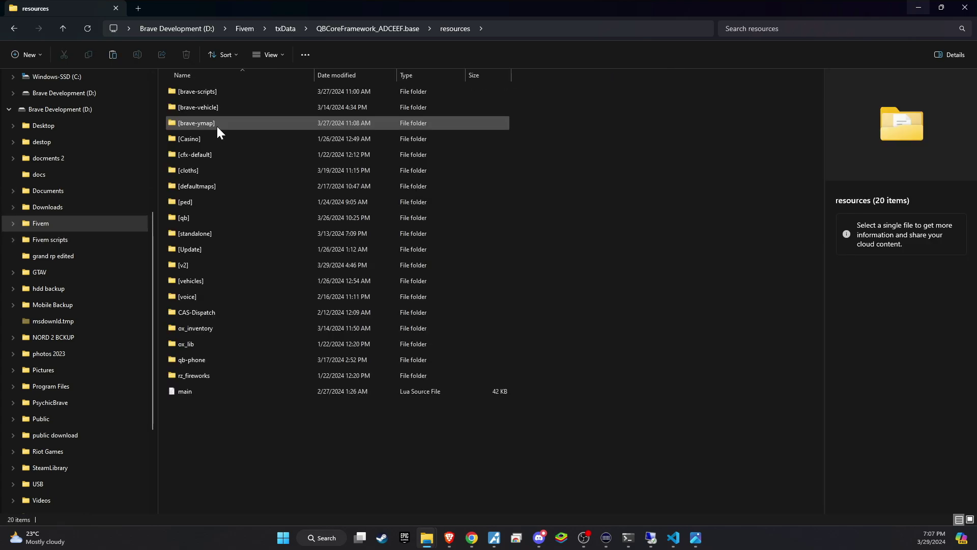
{"action": "double_click", "coordinate": [199, 265]}
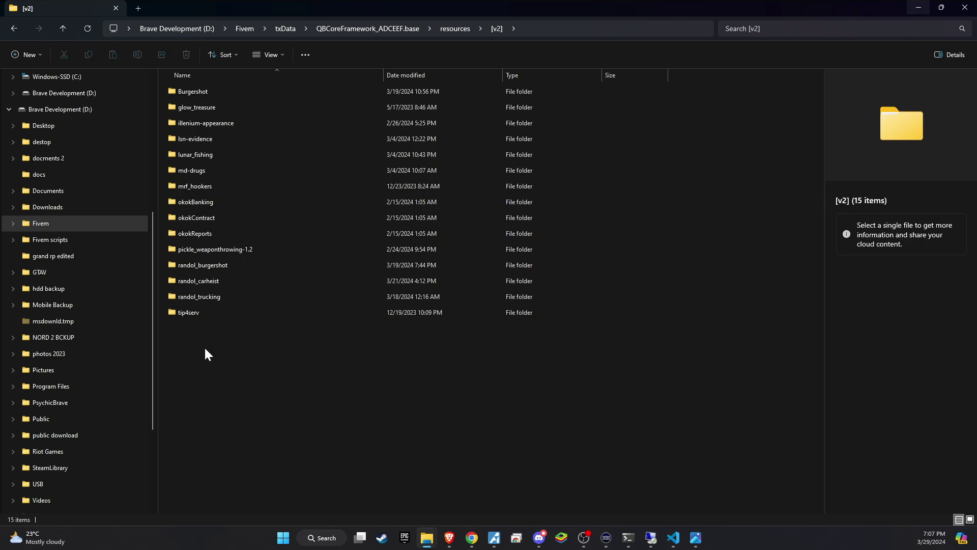
Rename the folder to pickle_farming and open its __INSTALLATION\Items folder.
{"action": "right_click", "coordinate": [211, 331]}
{"action": "left_click", "coordinate": [257, 338]}
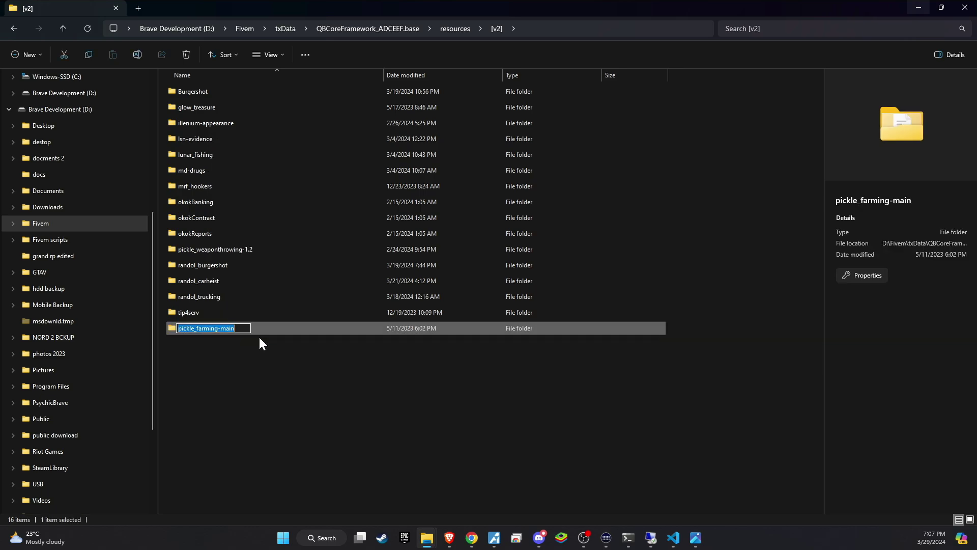
{"action": "key", "text": "End"}
{"action": "key", "text": "BackSpace"}
{"action": "key", "text": "BackSpace"}
{"action": "key", "text": "BackSpace"}
{"action": "key", "text": "BackSpace"}
{"action": "key", "text": "BackSpace"}
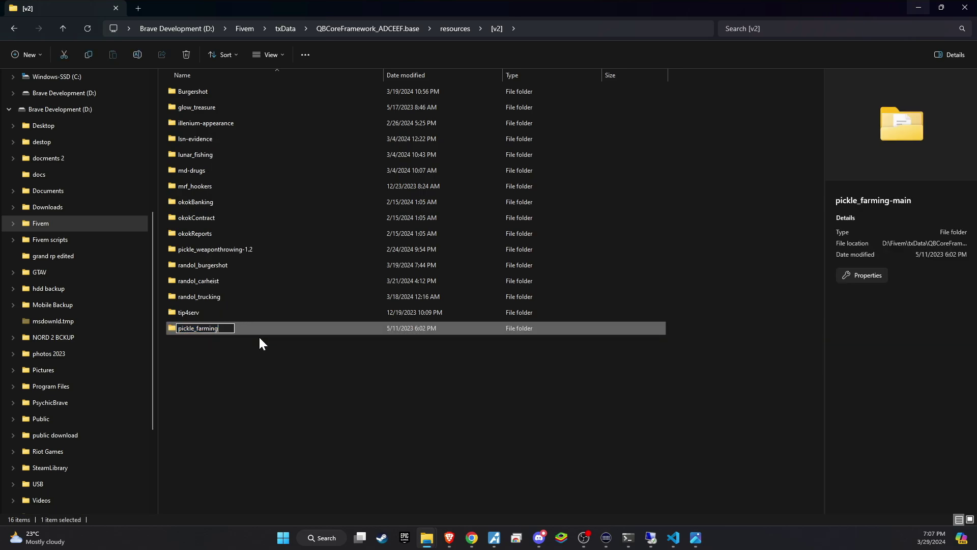
{"action": "key", "text": "Return"}
{"action": "double_click", "coordinate": [256, 328]}
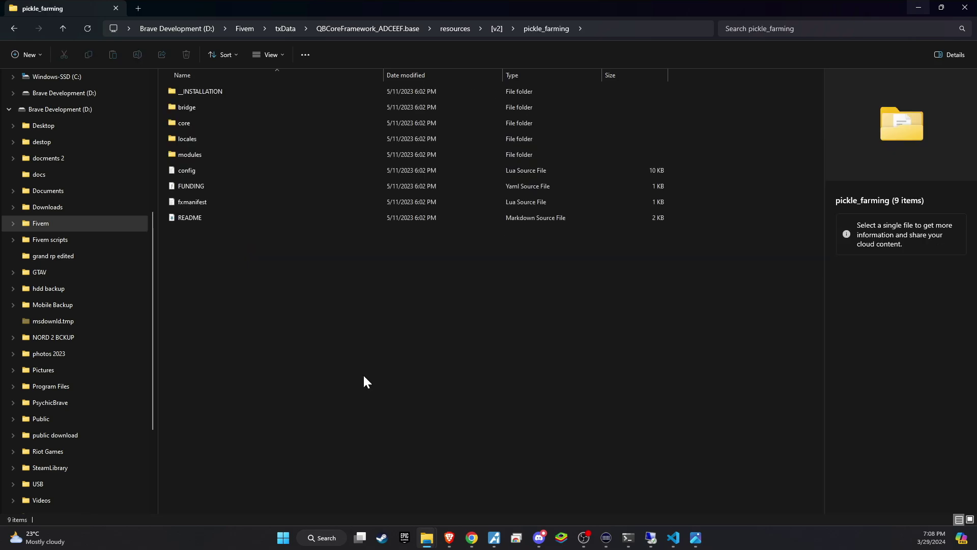
{"action": "double_click", "coordinate": [201, 93]}
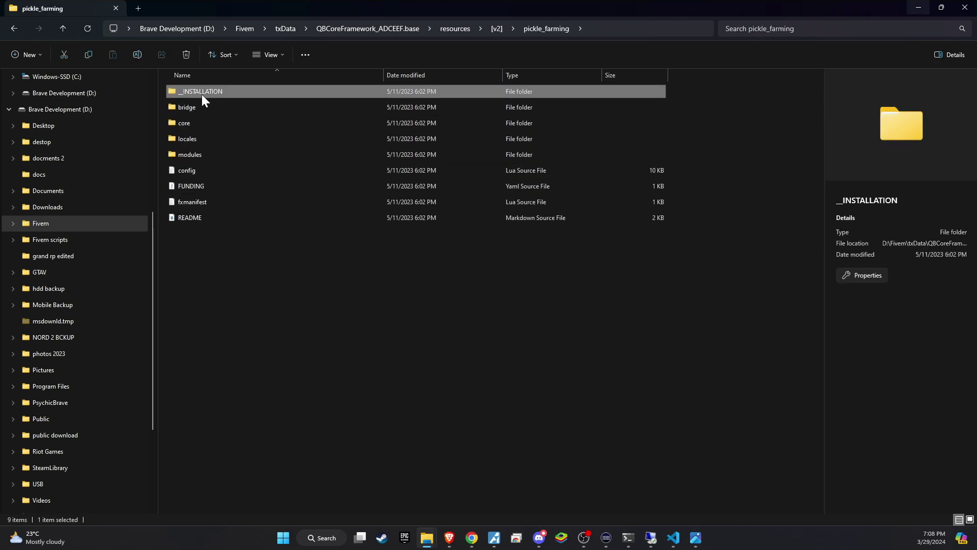
{"action": "double_click", "coordinate": [194, 118]}
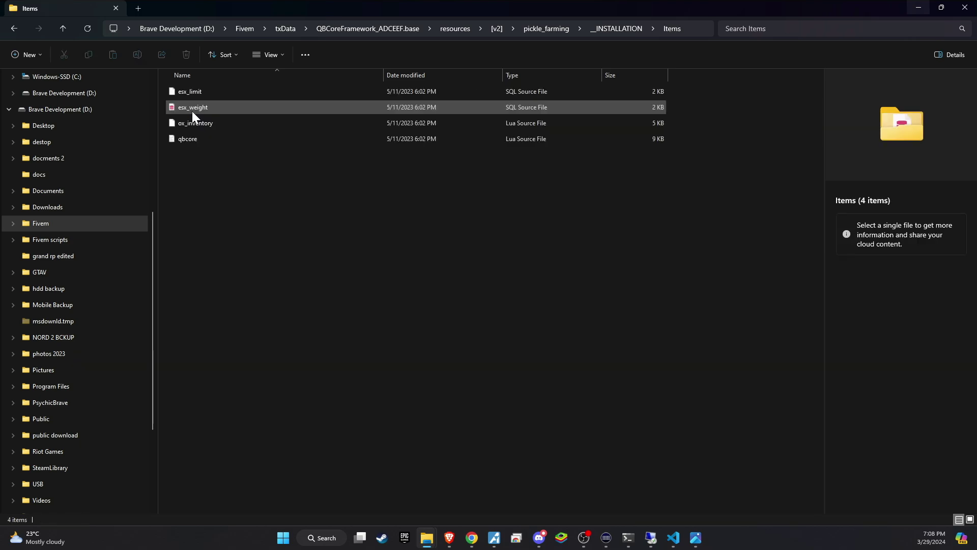
Select all item definitions in qbcore.lua, then browse to [qb]\qb-core\shared.
{"action": "left_click", "coordinate": [194, 139]}
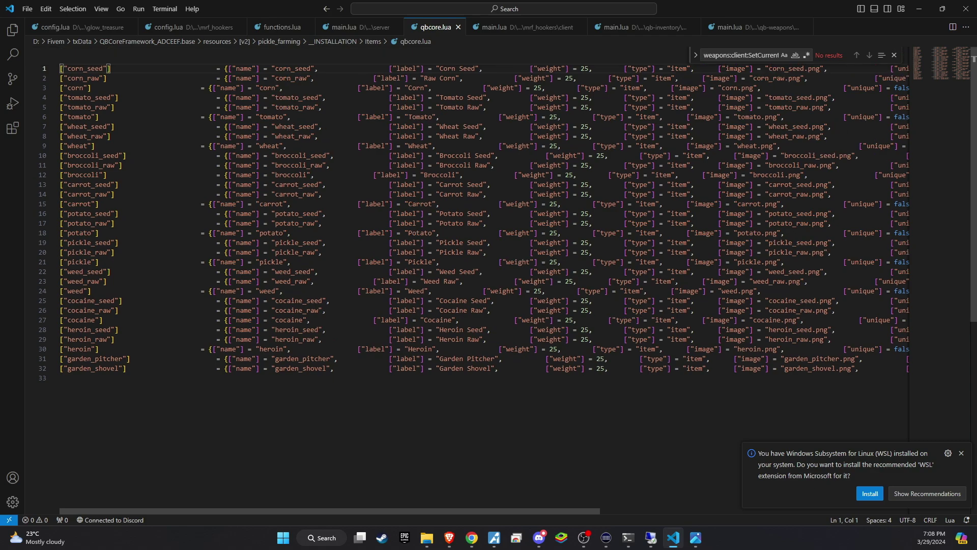
{"action": "key", "text": "ctrl+a"}
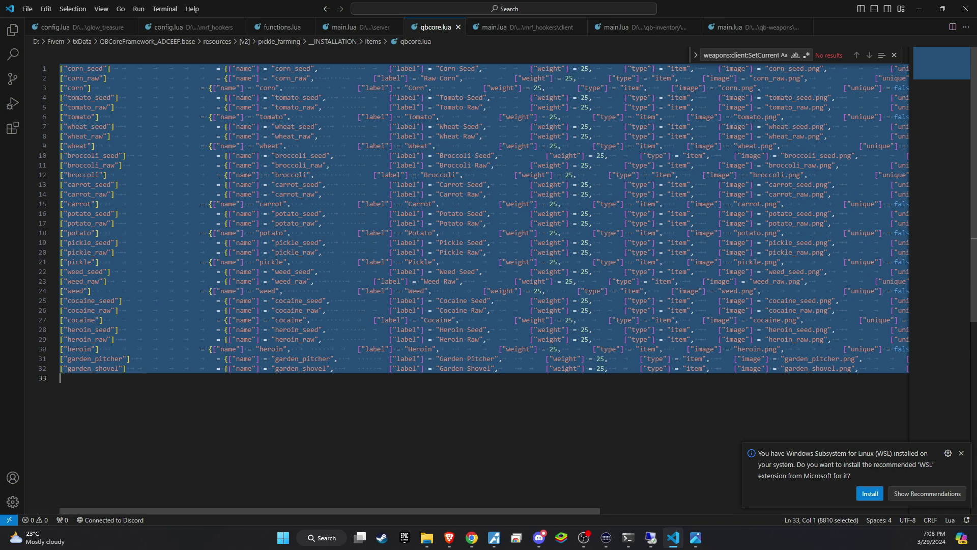
{"action": "mouse_move", "coordinate": [427, 537]}
{"action": "left_click", "coordinate": [382, 496]}
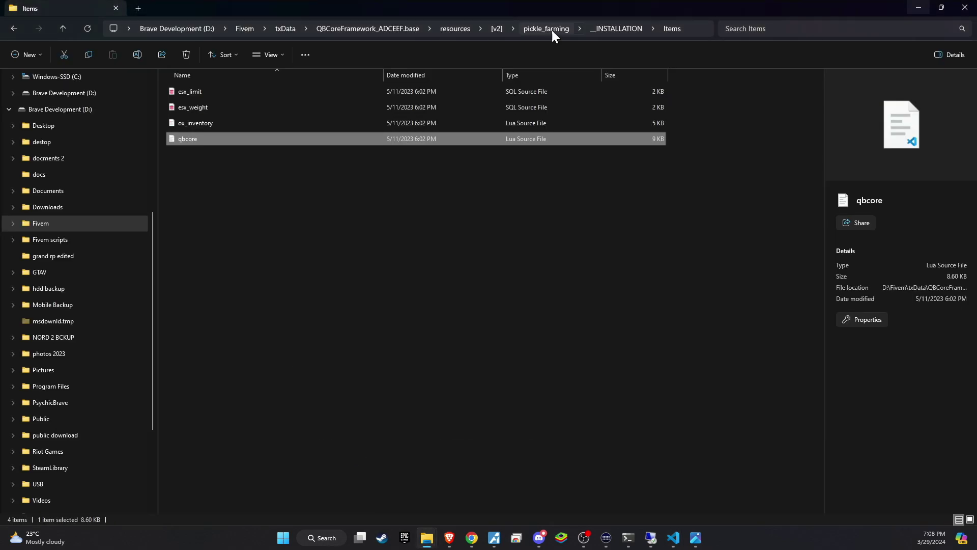
{"action": "left_click", "coordinate": [467, 28]}
{"action": "double_click", "coordinate": [217, 222]}
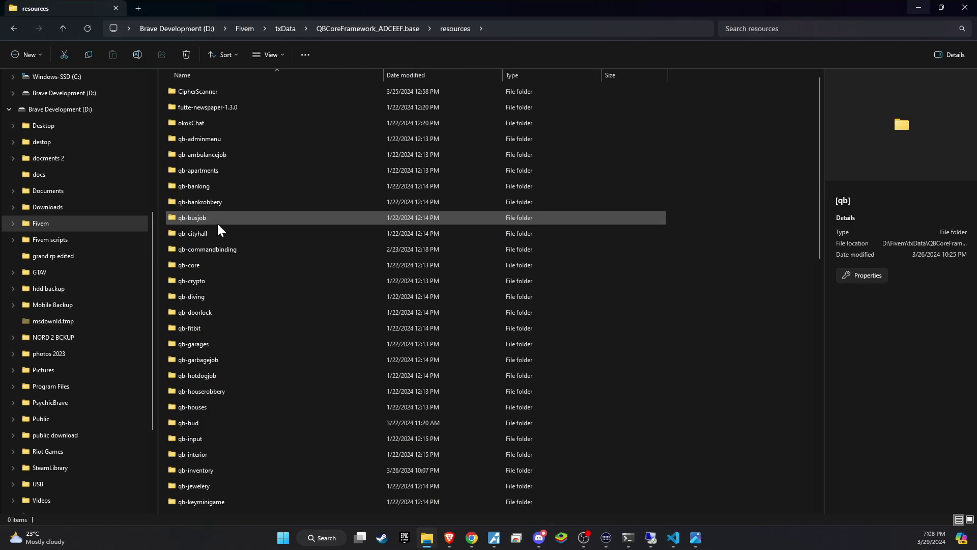
{"action": "double_click", "coordinate": [205, 265]}
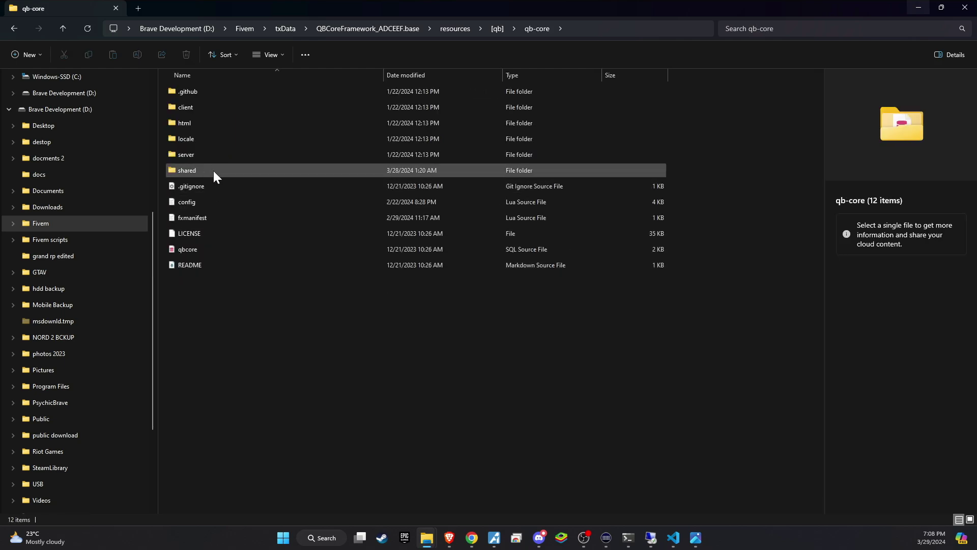
{"action": "double_click", "coordinate": [212, 170]}
In items.lua, paste corn_seed through garden_shovel under a '-- farming' comment.
{"action": "double_click", "coordinate": [212, 108]}
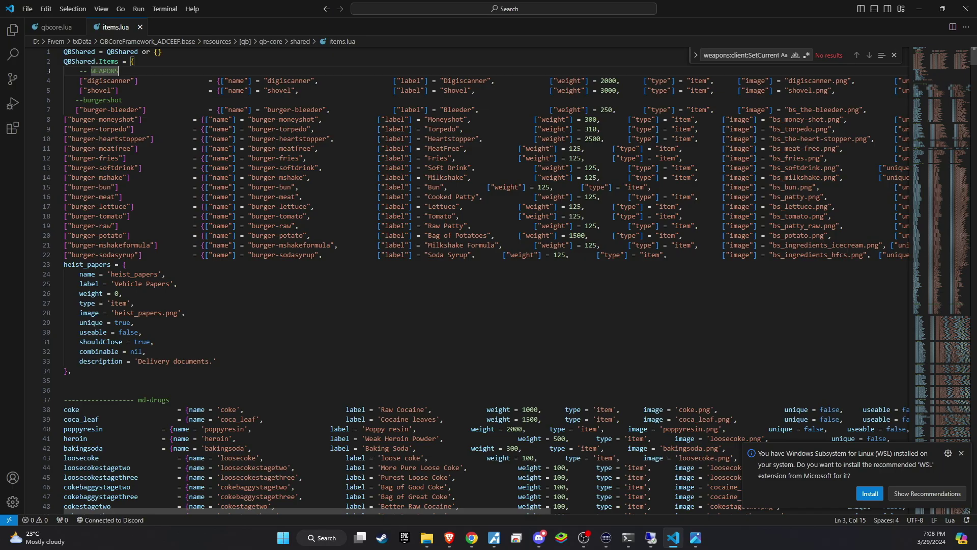
{"action": "left_click", "coordinate": [133, 61]}
{"action": "key", "text": "Return"}
{"action": "type", "text": "-- "}
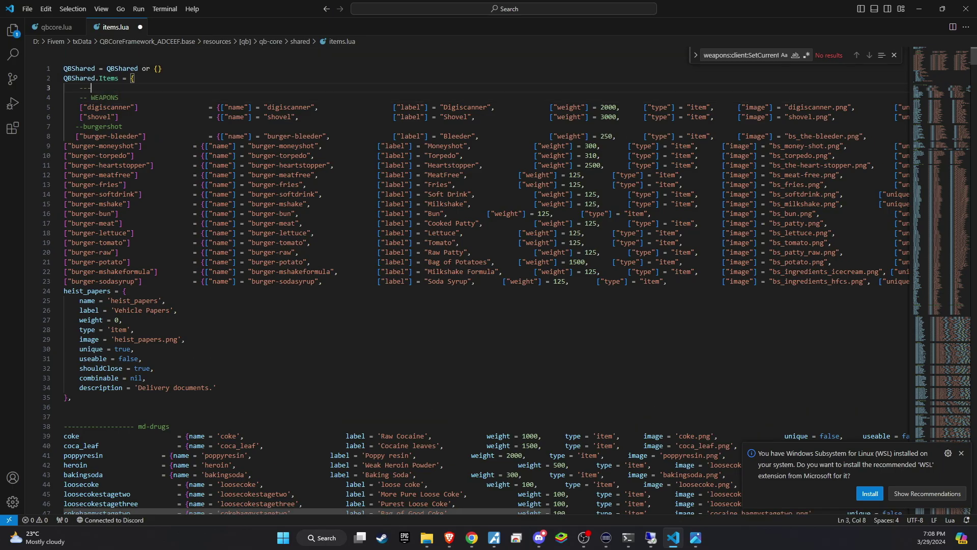
{"action": "type", "text": "farming"}
{"action": "key", "text": "Return"}
{"action": "key", "text": "ctrl+v"}
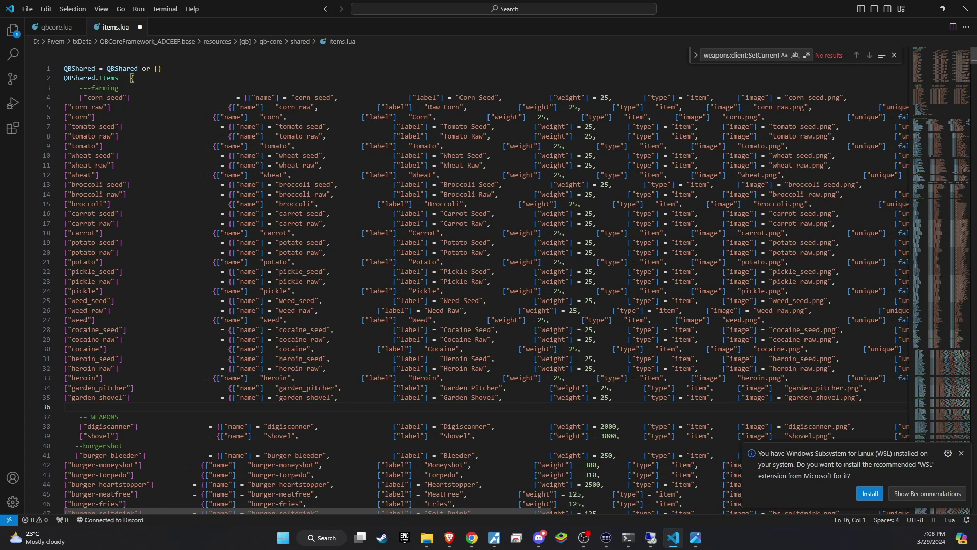
{"action": "left_click", "coordinate": [27, 9]}
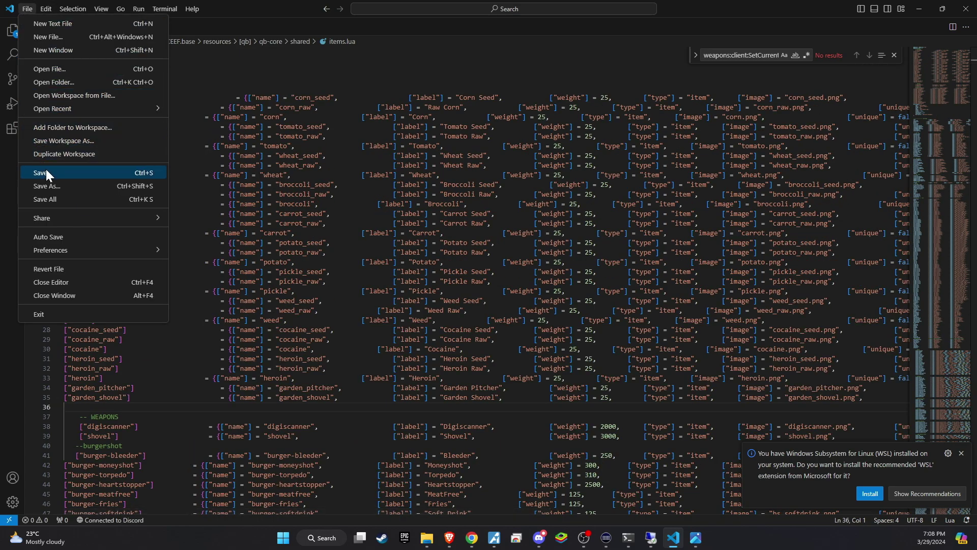
Save items.lua and copy all 32 images from pickle_farming's __INSTALLATION\Images folder.
{"action": "left_click", "coordinate": [46, 172]}
{"action": "key", "text": "shift+alt+r"}
{"action": "left_click", "coordinate": [14, 29]}
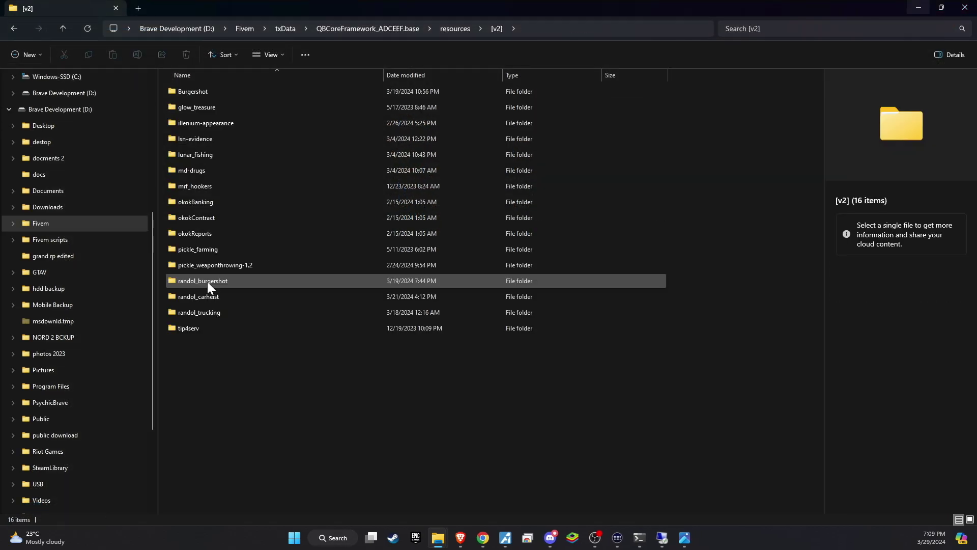
{"action": "double_click", "coordinate": [203, 250]}
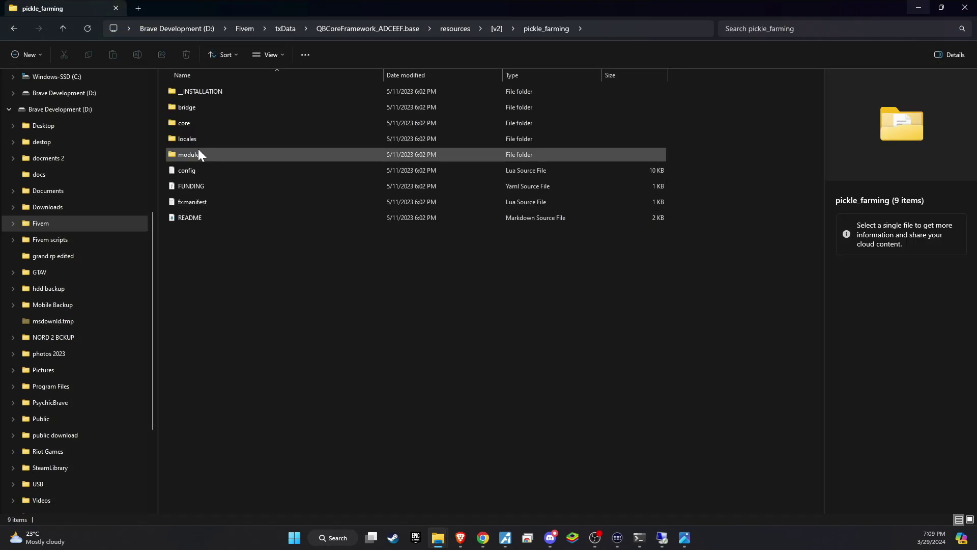
{"action": "double_click", "coordinate": [199, 94]}
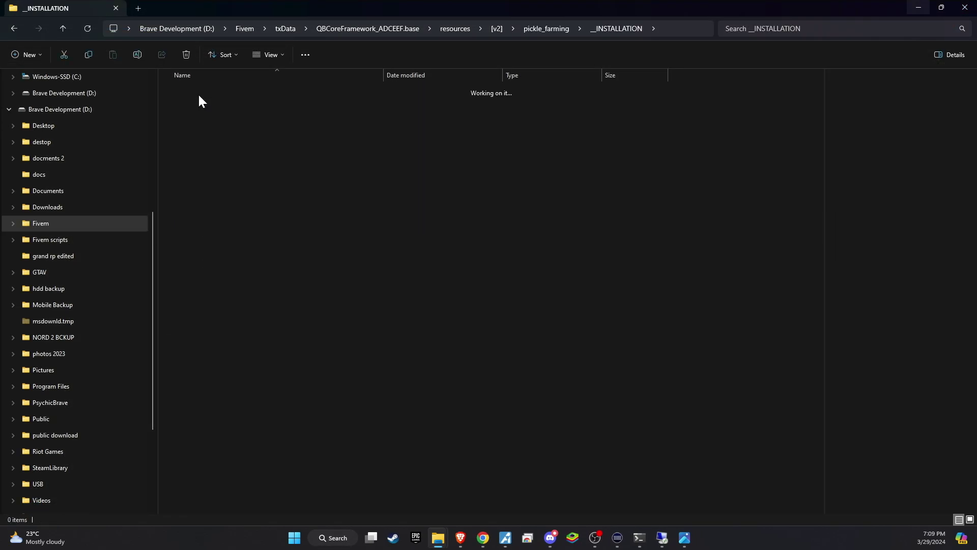
{"action": "double_click", "coordinate": [199, 96]}
{"action": "key", "text": "ctrl+a"}
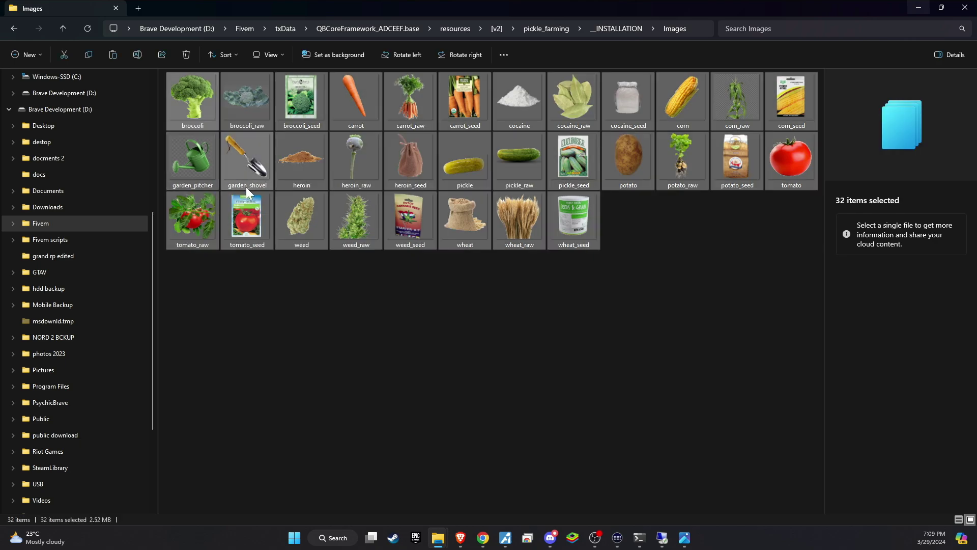
Paste the images into [qb]\qb-inventory\html\images, replacing the existing duplicates.
{"action": "left_click", "coordinate": [455, 29]}
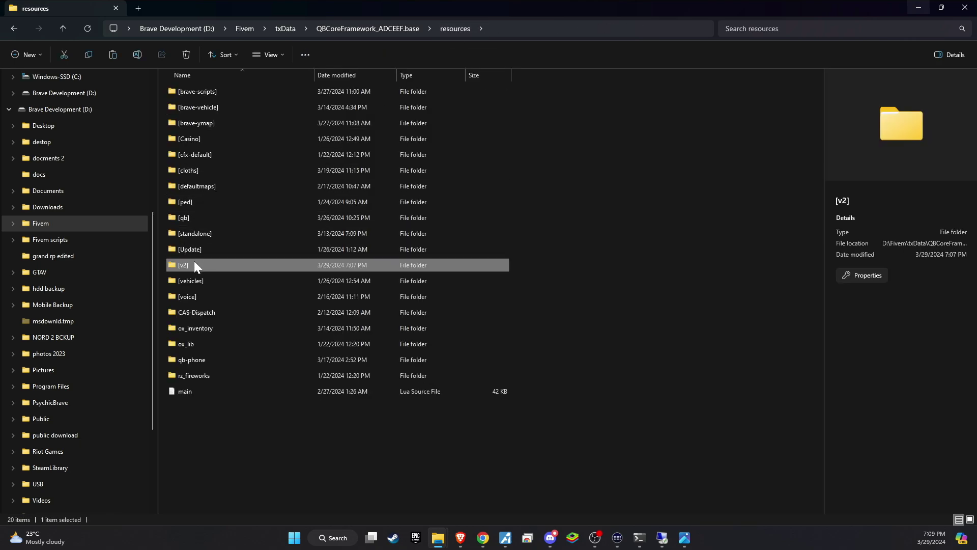
{"action": "double_click", "coordinate": [190, 220]}
{"action": "scroll", "coordinate": [208, 266], "scroll_direction": "down", "scroll_amount": 1}
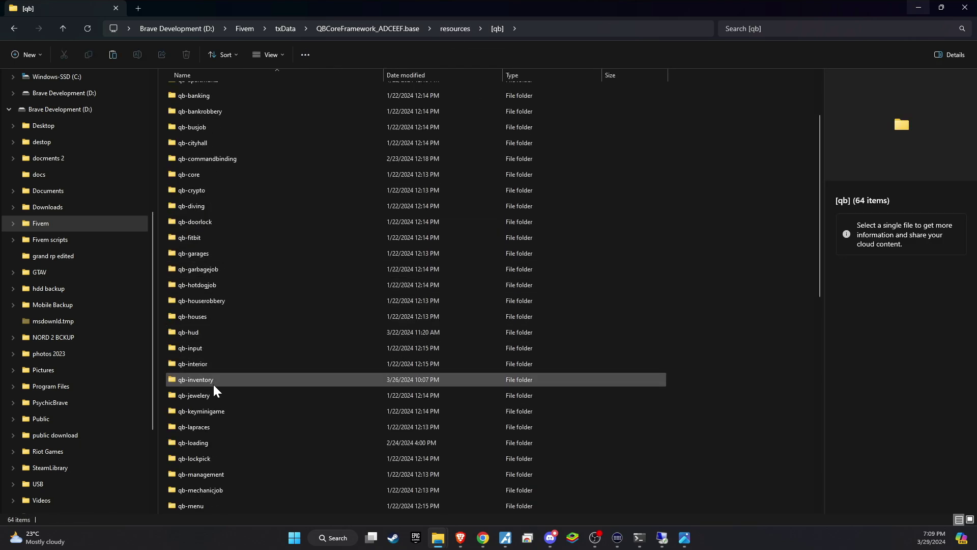
{"action": "double_click", "coordinate": [195, 380]}
{"action": "double_click", "coordinate": [191, 111]}
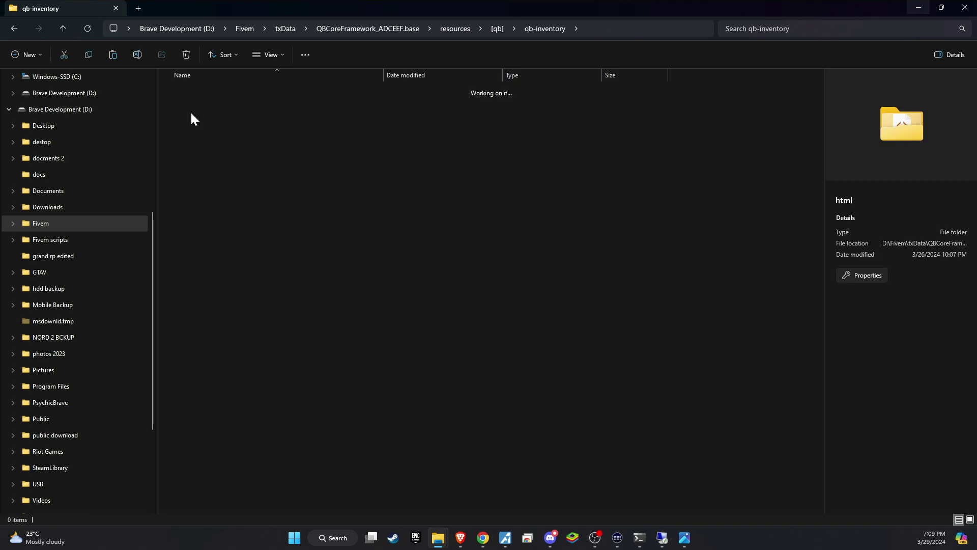
{"action": "double_click", "coordinate": [193, 134]}
{"action": "key", "text": "ctrl+v"}
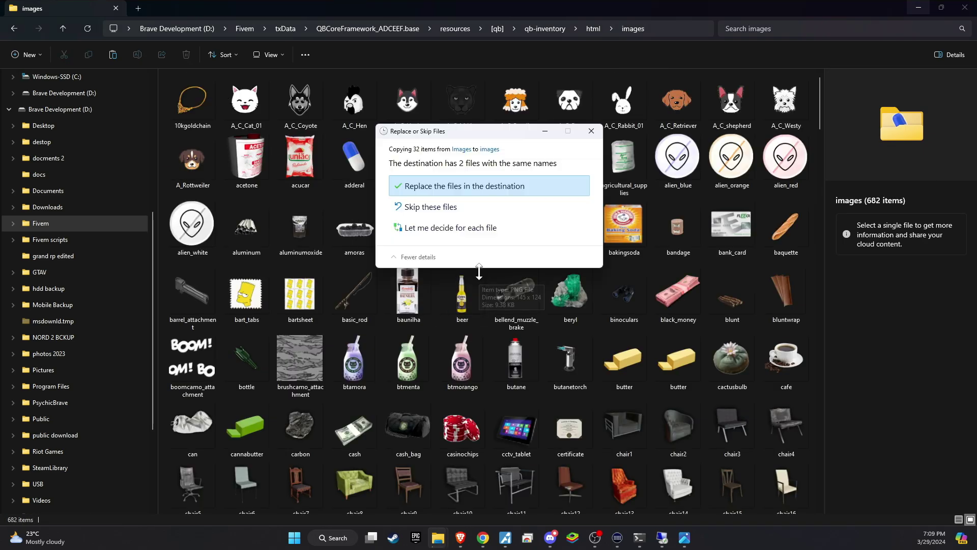
{"action": "left_click", "coordinate": [443, 184]}
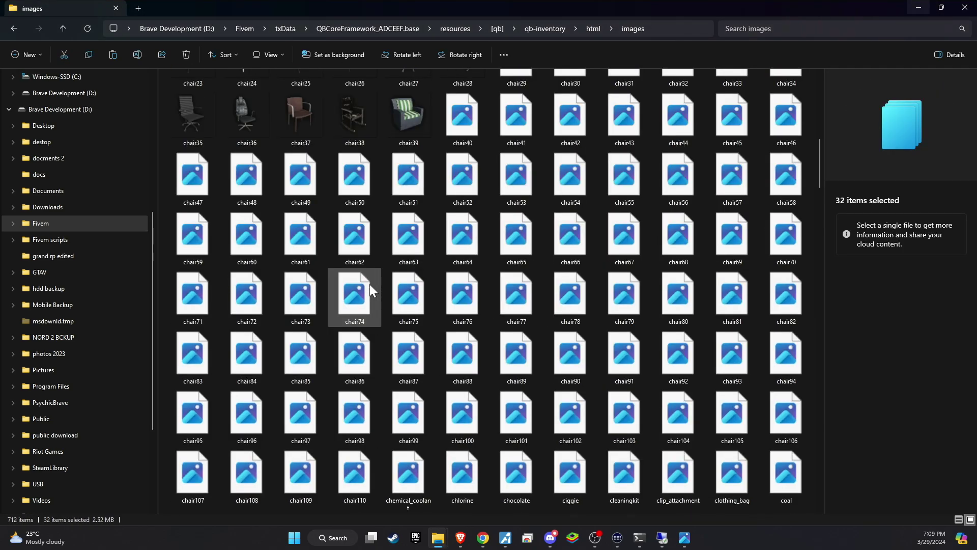
{"action": "scroll", "coordinate": [370, 284], "scroll_direction": "up", "scroll_amount": 10}
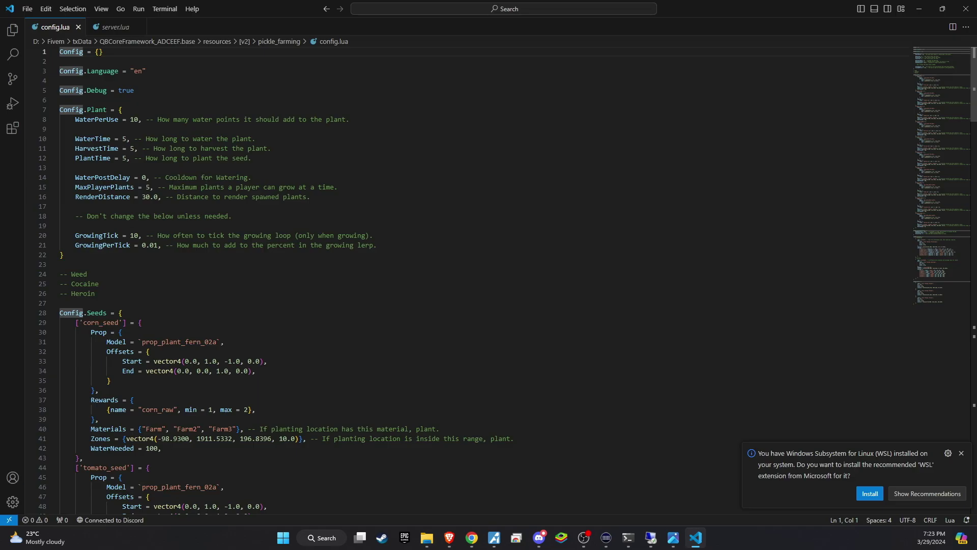
Highlight the Config.Plant timings and the corn_seed zone and tomato_seed entries in config.lua.
{"action": "scroll", "coordinate": [458, 280], "scroll_direction": "down", "scroll_amount": 12}
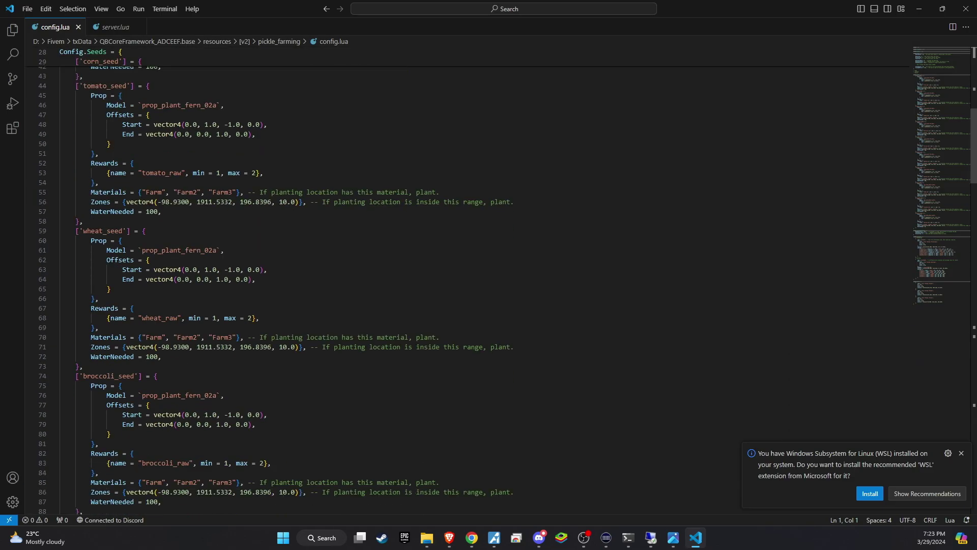
{"action": "scroll", "coordinate": [458, 280], "scroll_direction": "up", "scroll_amount": 12}
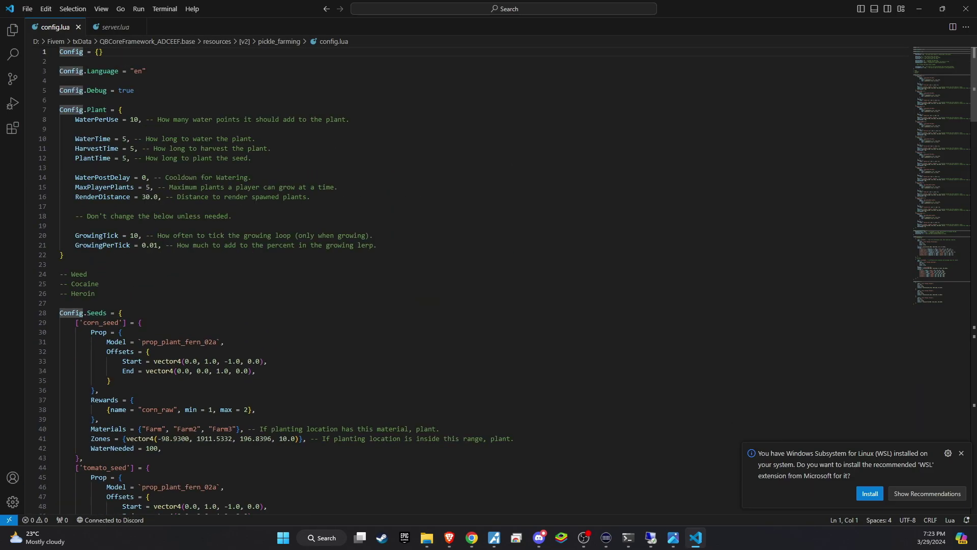
{"action": "left_click", "coordinate": [96, 148]}
{"action": "left_click_drag", "start_coordinate": [68, 119], "coordinate": [176, 235]}
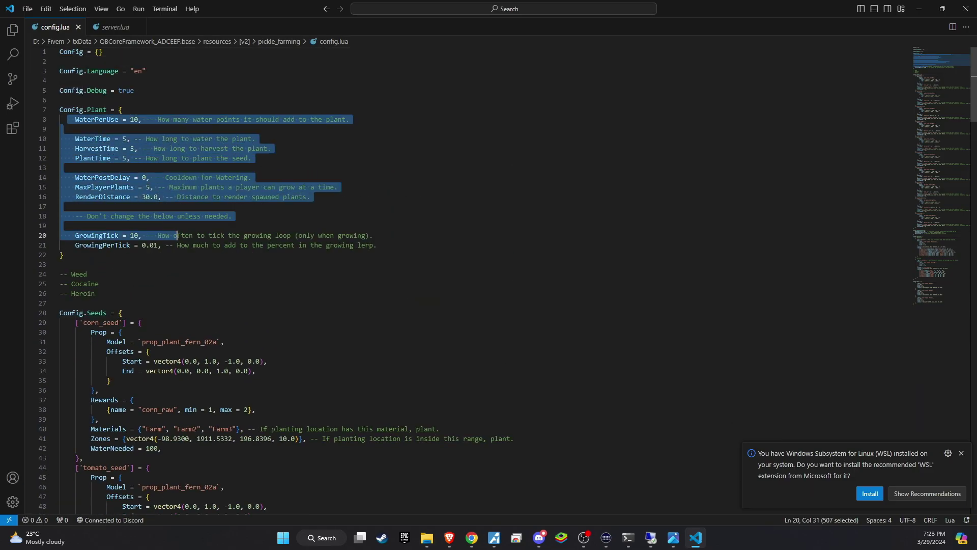
{"action": "left_click", "coordinate": [99, 283]}
{"action": "scroll", "coordinate": [99, 283], "scroll_direction": "down", "scroll_amount": 2}
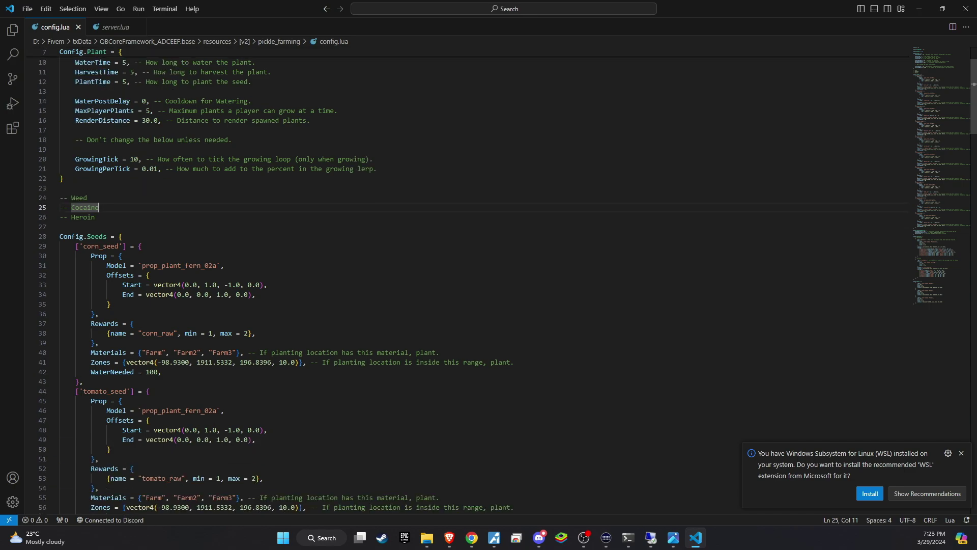
{"action": "left_click_drag", "start_coordinate": [83, 246], "coordinate": [110, 246]}
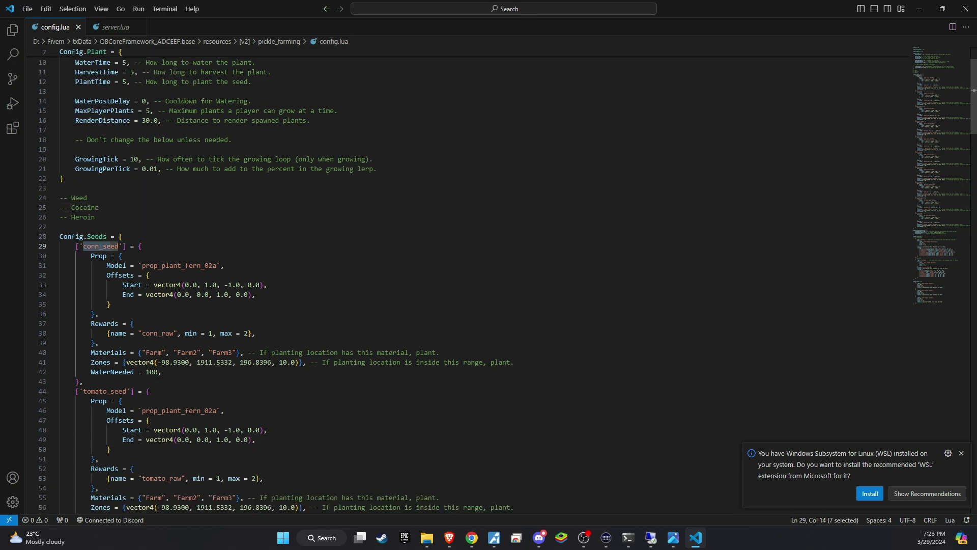
{"action": "left_click_drag", "start_coordinate": [150, 362], "coordinate": [299, 361]}
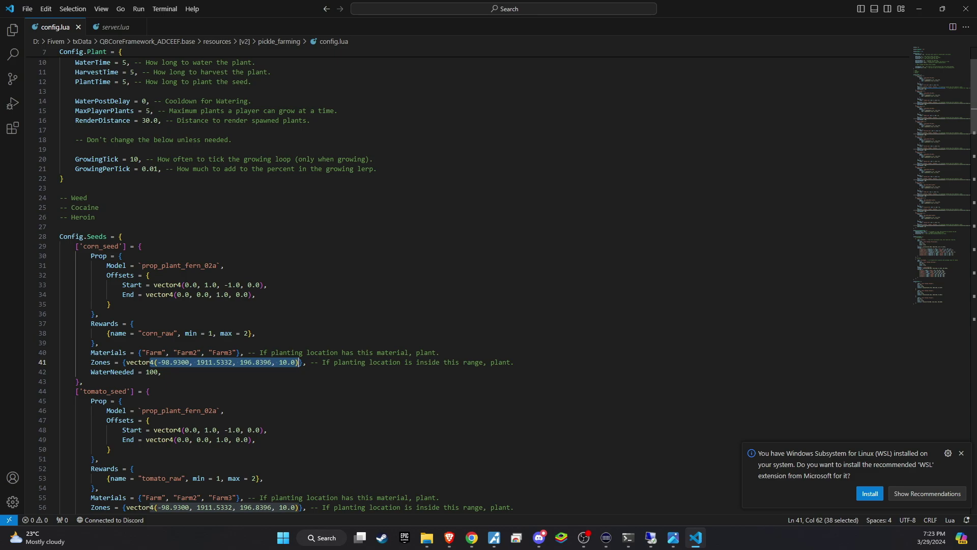
{"action": "left_click", "coordinate": [150, 391]}
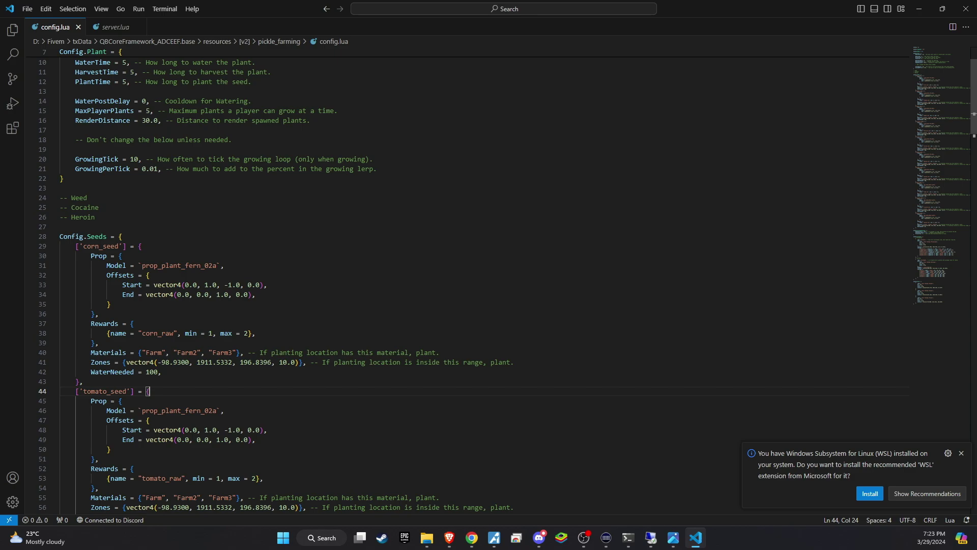
{"action": "scroll", "coordinate": [489, 285], "scroll_direction": "down", "scroll_amount": 2}
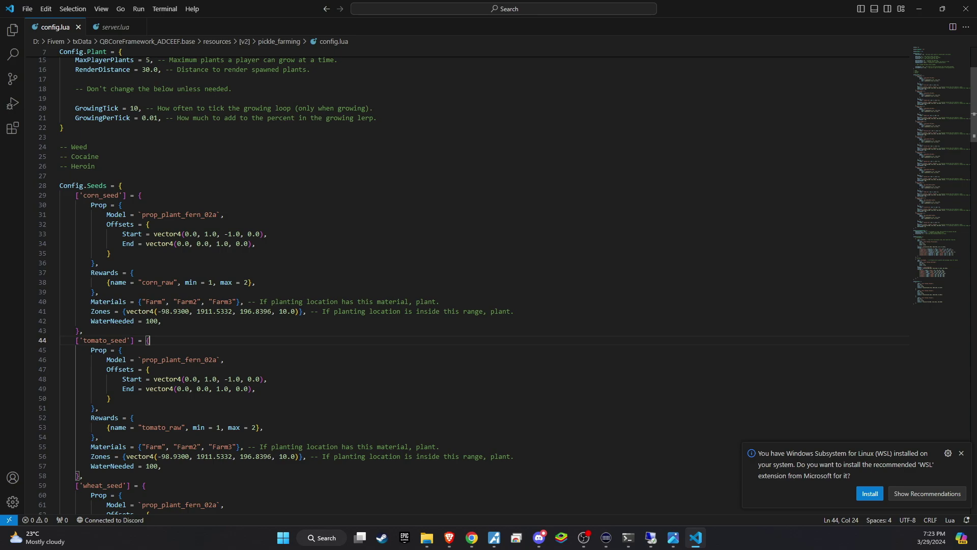
Review config.lua's Config.Seeds and Config.Exchange settings, then return to the [qb] folder window.
{"action": "scroll", "coordinate": [489, 280], "scroll_direction": "down", "scroll_amount": 3}
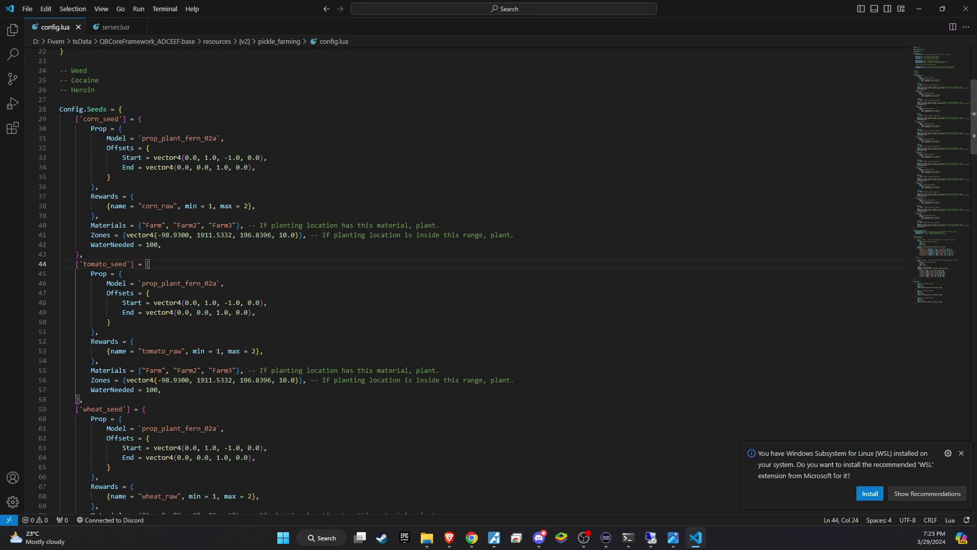
{"action": "scroll", "coordinate": [488, 280], "scroll_direction": "down", "scroll_amount": 1}
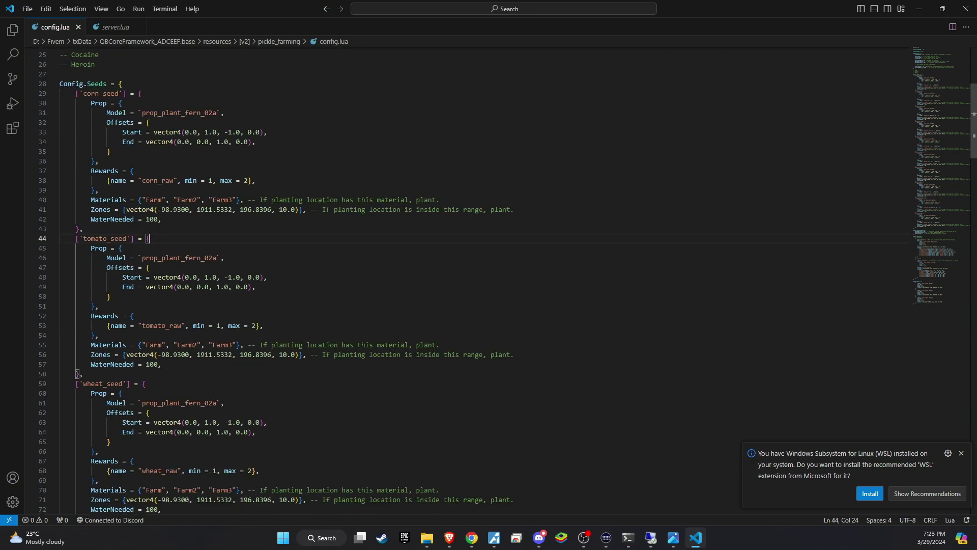
{"action": "scroll", "coordinate": [488, 280], "scroll_direction": "down", "scroll_amount": 2}
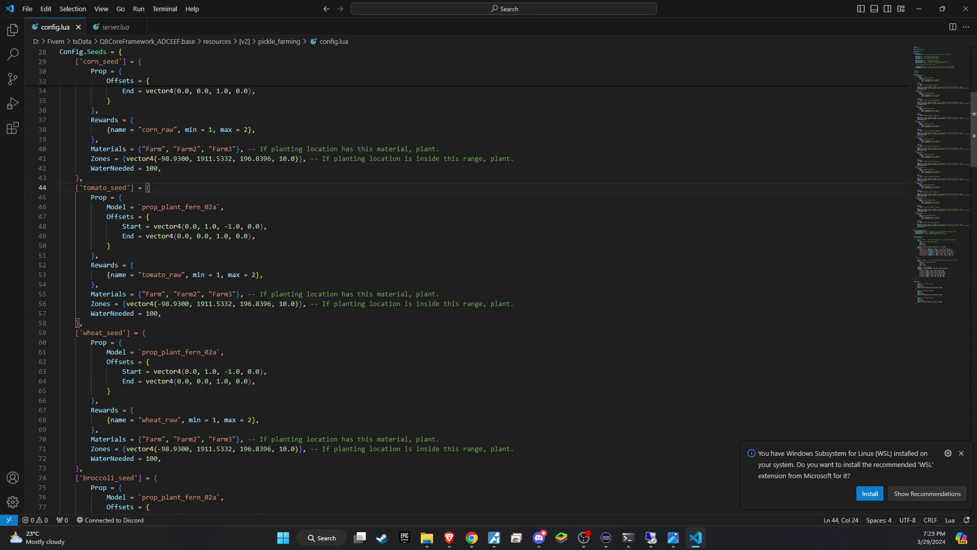
{"action": "scroll", "coordinate": [488, 280], "scroll_direction": "down", "scroll_amount": 2}
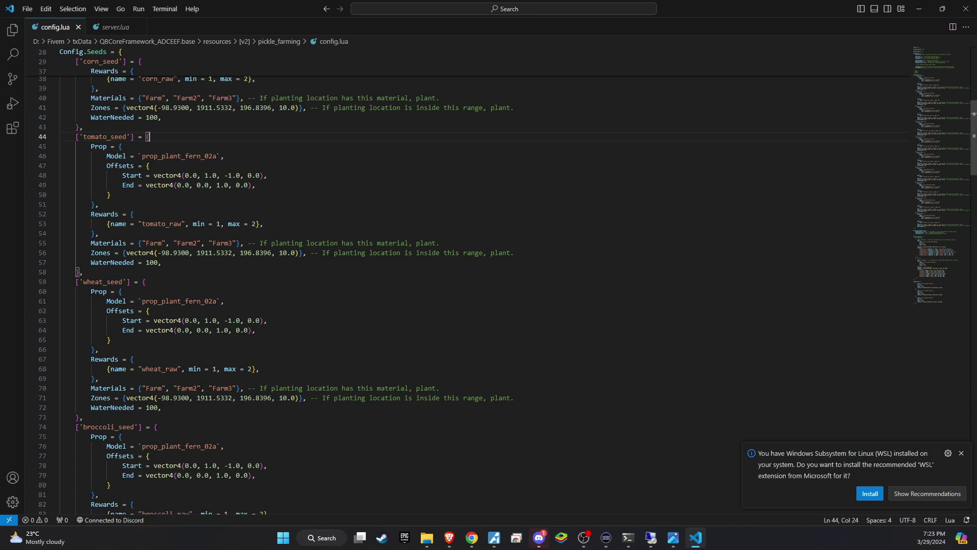
{"action": "scroll", "coordinate": [489, 280], "scroll_direction": "down", "scroll_amount": 4}
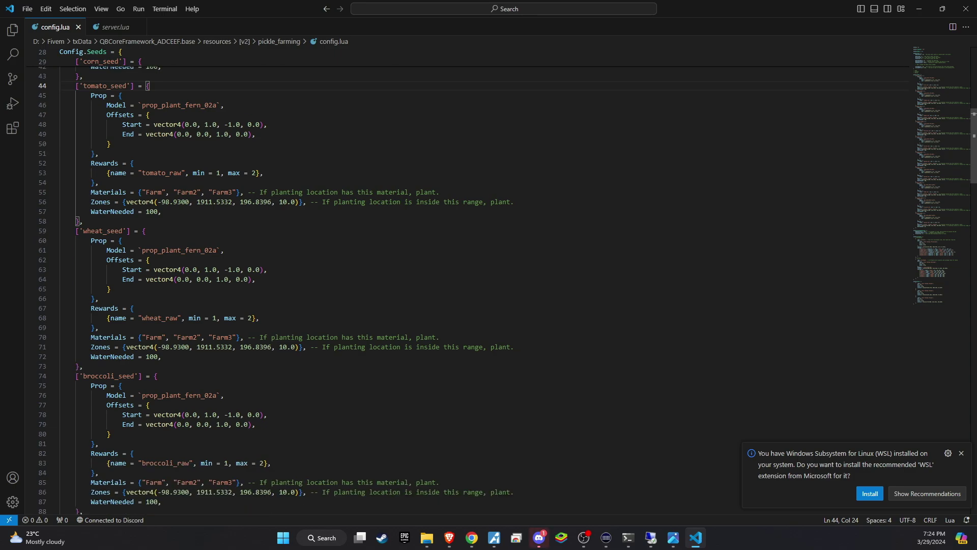
{"action": "scroll", "coordinate": [489, 280], "scroll_direction": "down", "scroll_amount": 3}
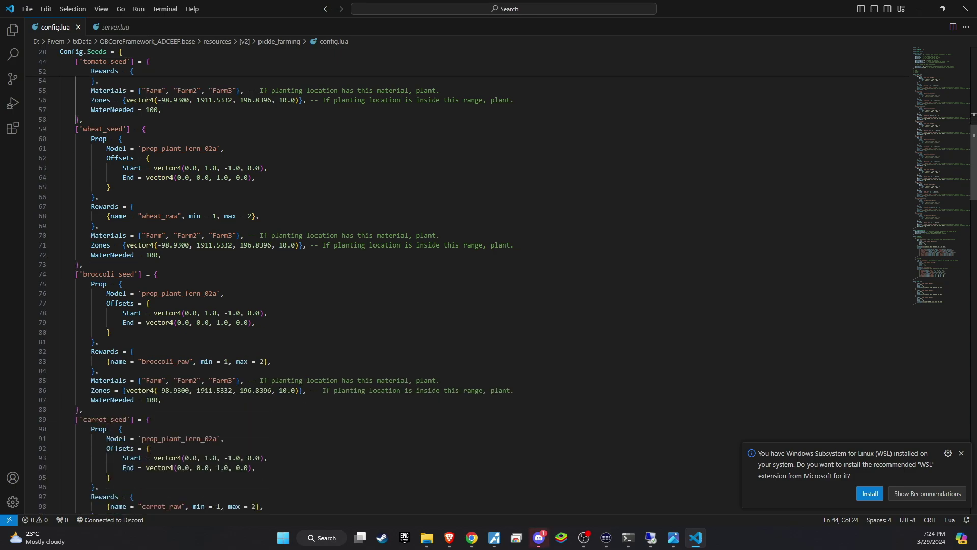
{"action": "scroll", "coordinate": [489, 280], "scroll_direction": "down", "scroll_amount": 5}
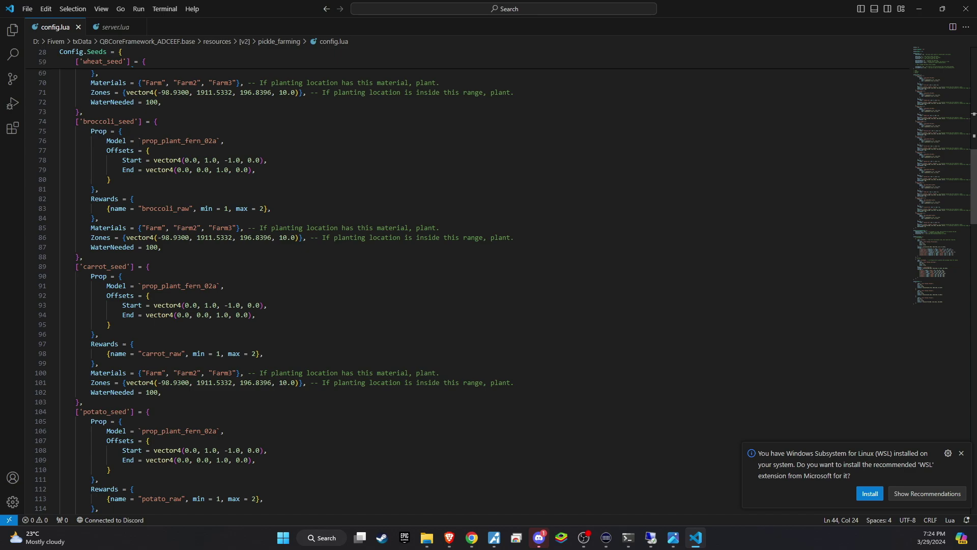
{"action": "scroll", "coordinate": [489, 279], "scroll_direction": "down", "scroll_amount": 2}
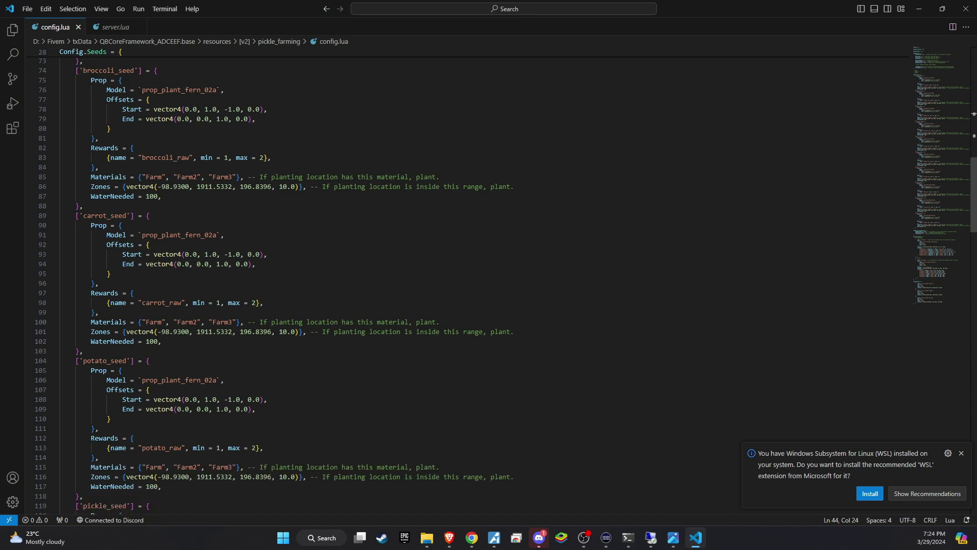
{"action": "scroll", "coordinate": [488, 280], "scroll_direction": "down", "scroll_amount": 20}
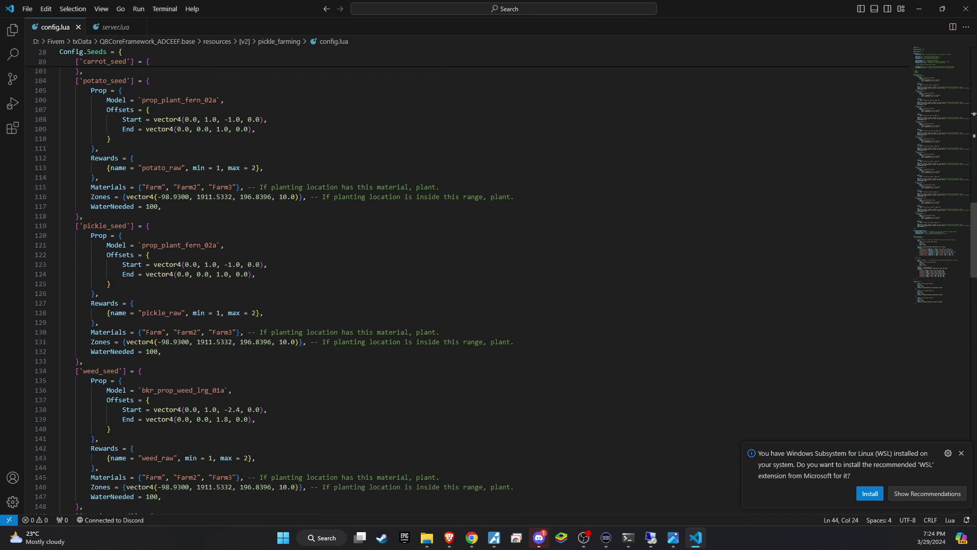
{"action": "scroll", "coordinate": [489, 280], "scroll_direction": "down", "scroll_amount": 5}
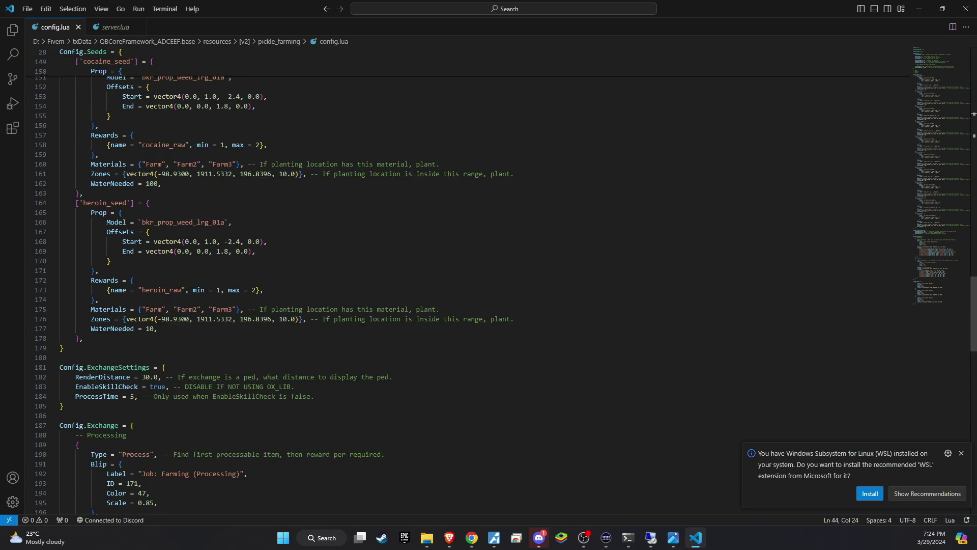
{"action": "scroll", "coordinate": [489, 280], "scroll_direction": "down", "scroll_amount": 3}
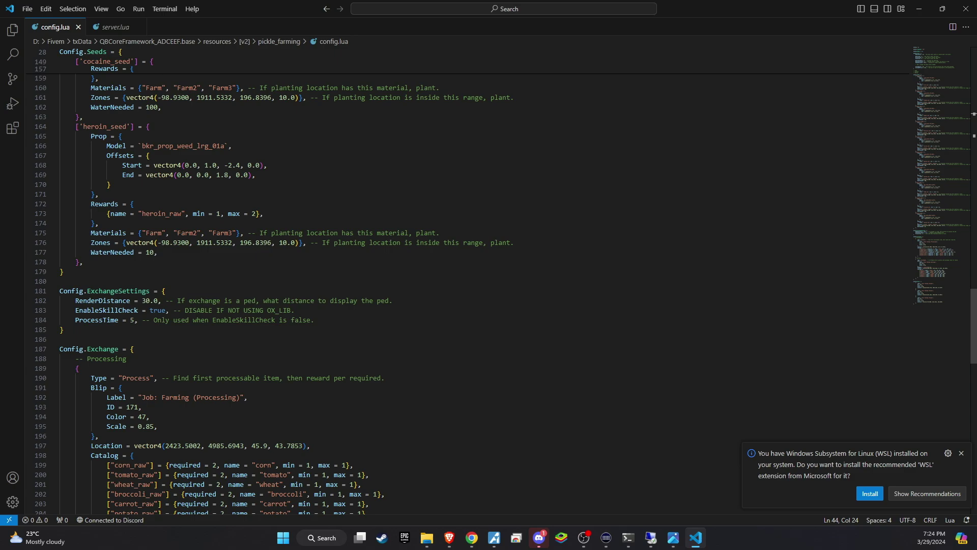
{"action": "scroll", "coordinate": [489, 280], "scroll_direction": "down", "scroll_amount": 10}
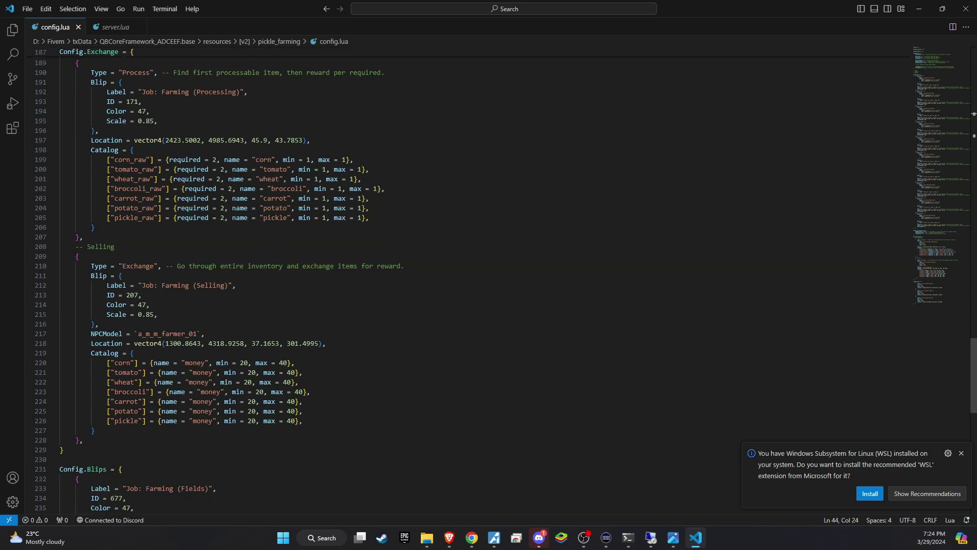
{"action": "scroll", "coordinate": [488, 280], "scroll_direction": "up", "scroll_amount": 4}
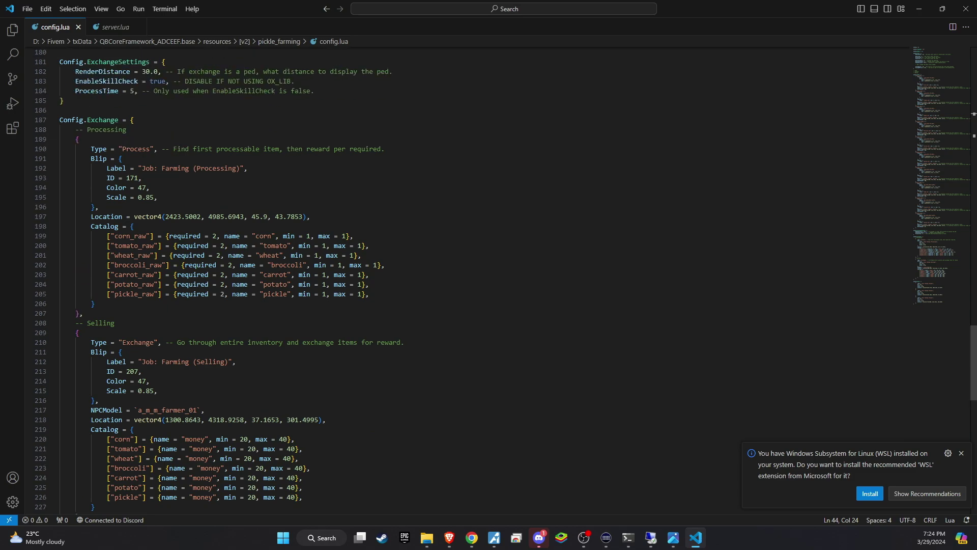
{"action": "scroll", "coordinate": [489, 279], "scroll_direction": "down", "scroll_amount": 10}
{"action": "scroll", "coordinate": [488, 280], "scroll_direction": "up", "scroll_amount": 9}
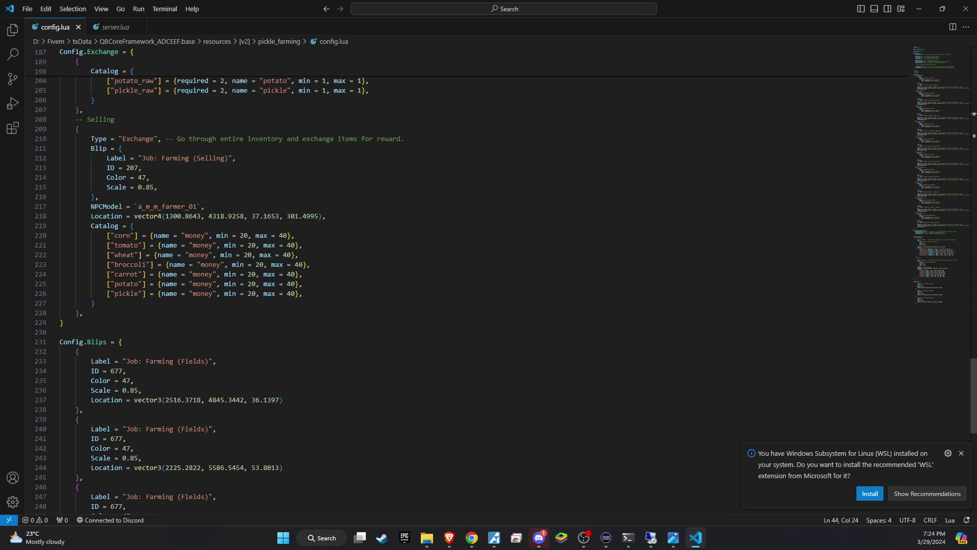
{"action": "scroll", "coordinate": [488, 280], "scroll_direction": "up", "scroll_amount": 20}
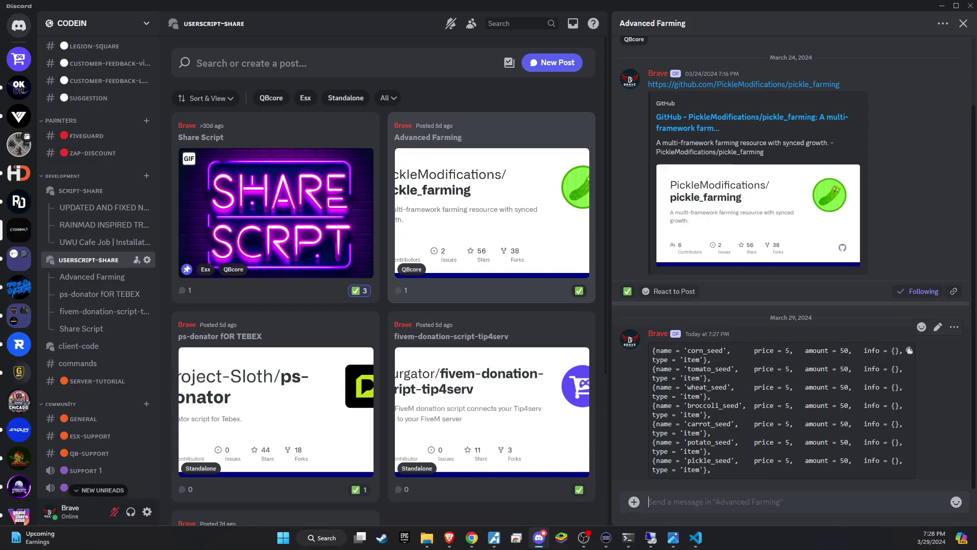
{"action": "mouse_move", "coordinate": [422, 521]}
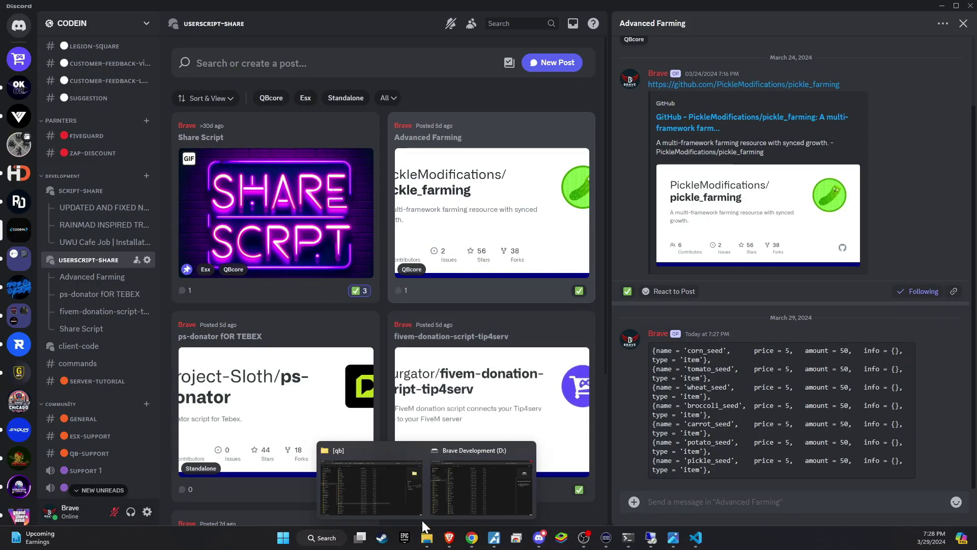
{"action": "left_click", "coordinate": [404, 490]}
Paste the seven seed entries after rolling_paper in qb-shops config.lua and save it.
{"action": "double_click", "coordinate": [223, 404]}
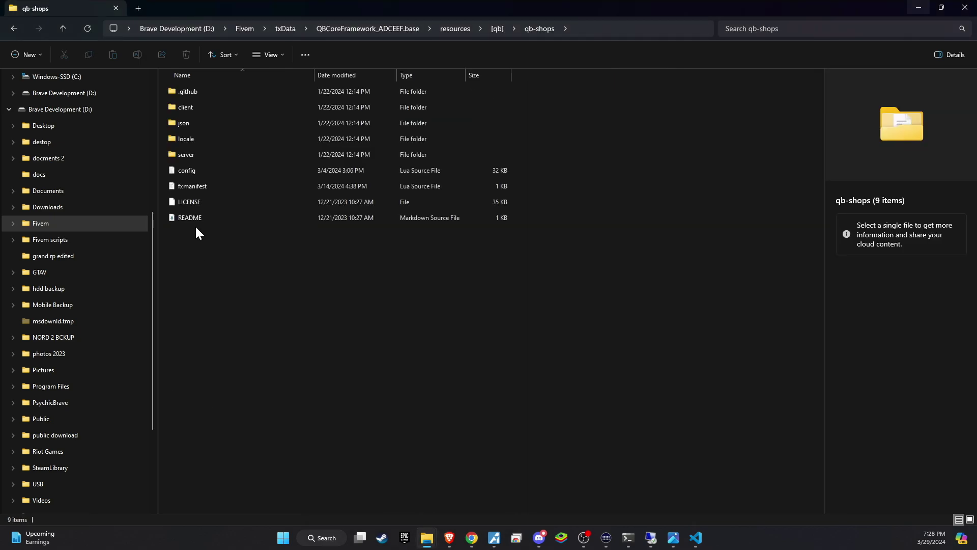
{"action": "double_click", "coordinate": [197, 175]}
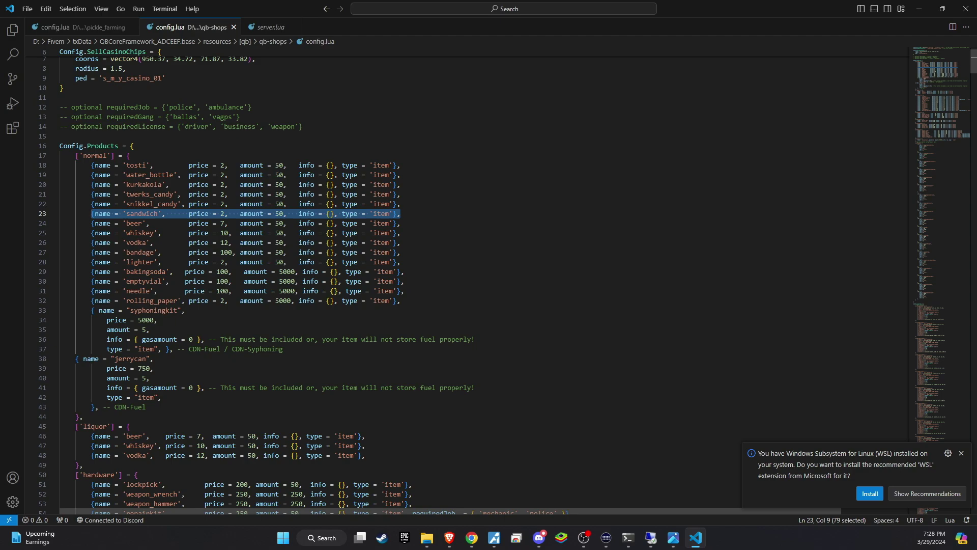
{"action": "left_click", "coordinate": [400, 300]}
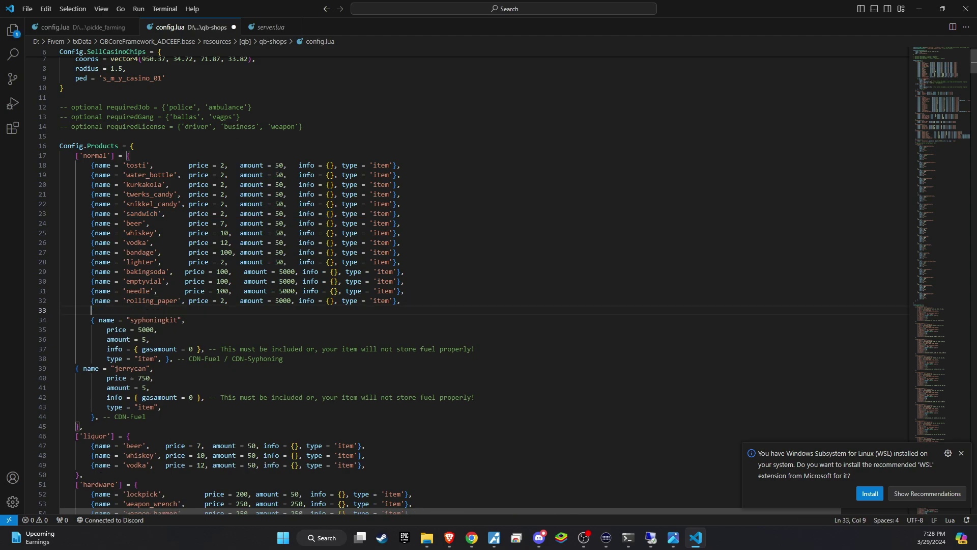
{"action": "type", "text": "{name = 'corn_seed',        price = 5,   amount = 50,   info = {}, type = 'item'}, {name = 'tomato_seed',    price = 5,   amount = 50,   info = {}, type = 'item'}, {name = 'wheat_seed',     price = 5,   amount = 50,   info = {}, type = 'item'}, {name = 'broccoli_seed',  price = 5,   amount = 50,   info = {}, type = 'item'}, {name = 'carrot_seed',    price = 5,   amount = 50,   info = {}, type = 'item'}, {name = 'potato_seed',    price = 5,   amount = 50,   info = {}, type = 'item'}, {name = 'pickle_seed',    price = 5,   amount = 50,   info = {}, type = 'item'},"}
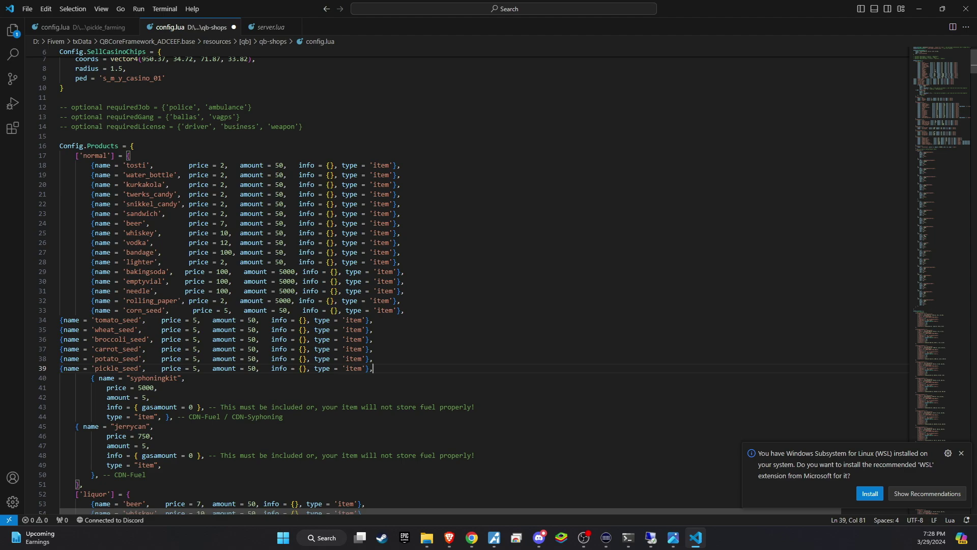
{"action": "left_click", "coordinate": [27, 8]}
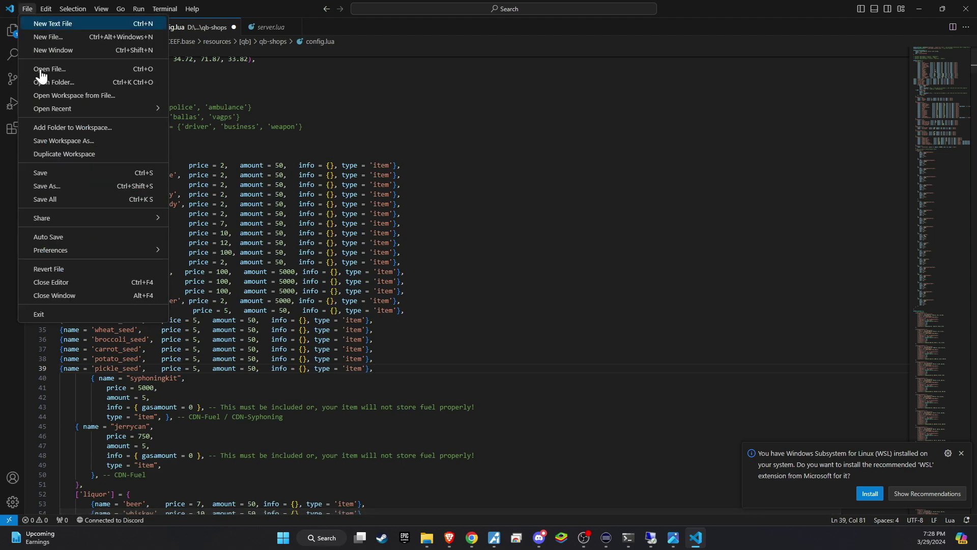
{"action": "left_click", "coordinate": [49, 187]}
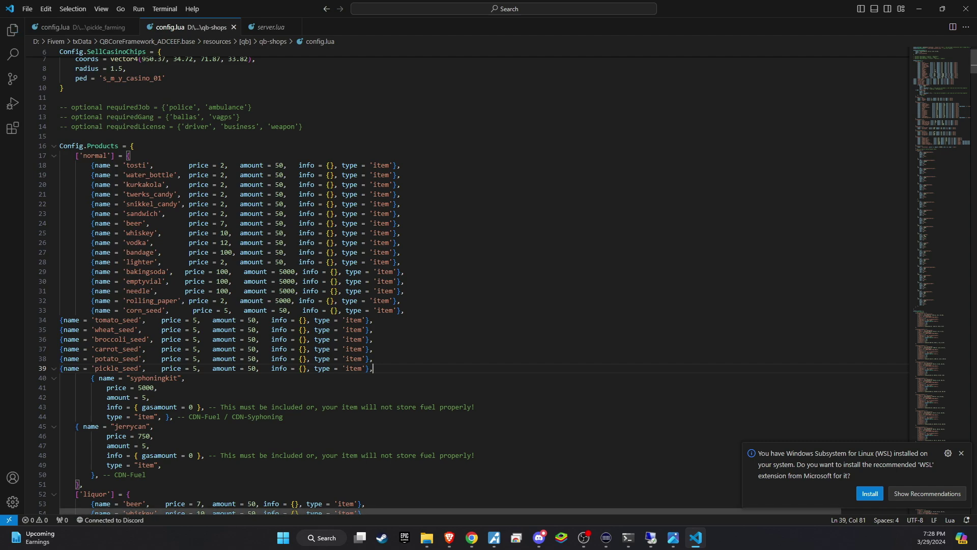
{"action": "left_click", "coordinate": [919, 9]}
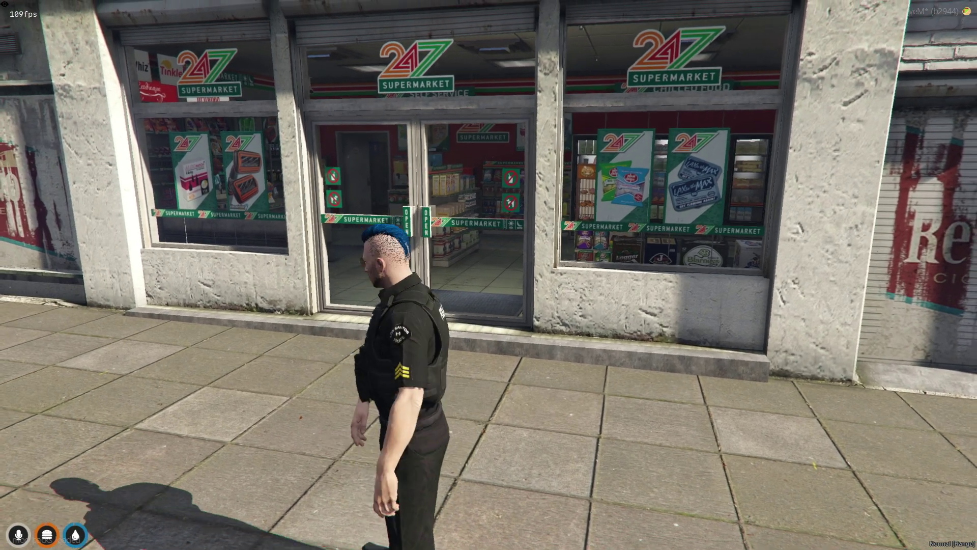
Walk into the 24/7 Supermarket and open the clerk's shop.
{"action": "key", "text": "w"}
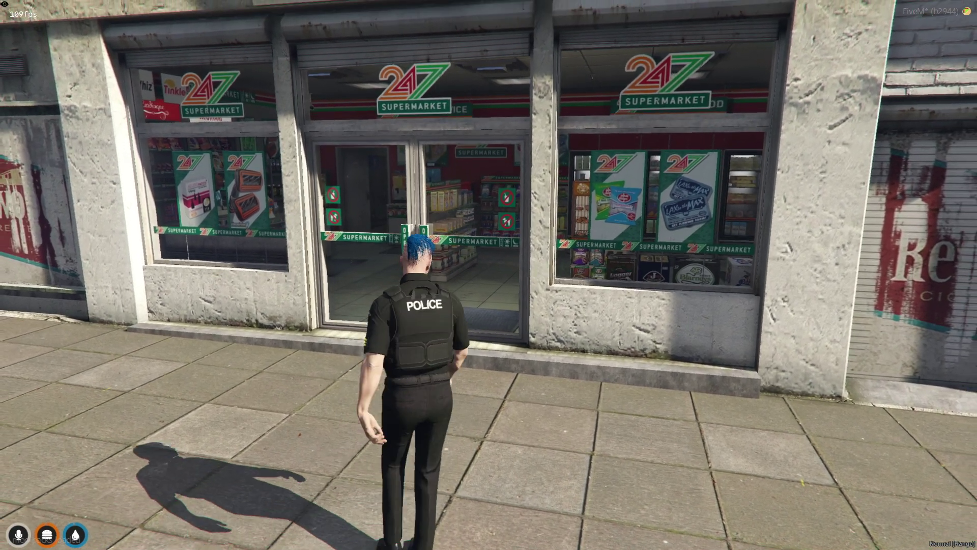
{"action": "key", "text": "w"}
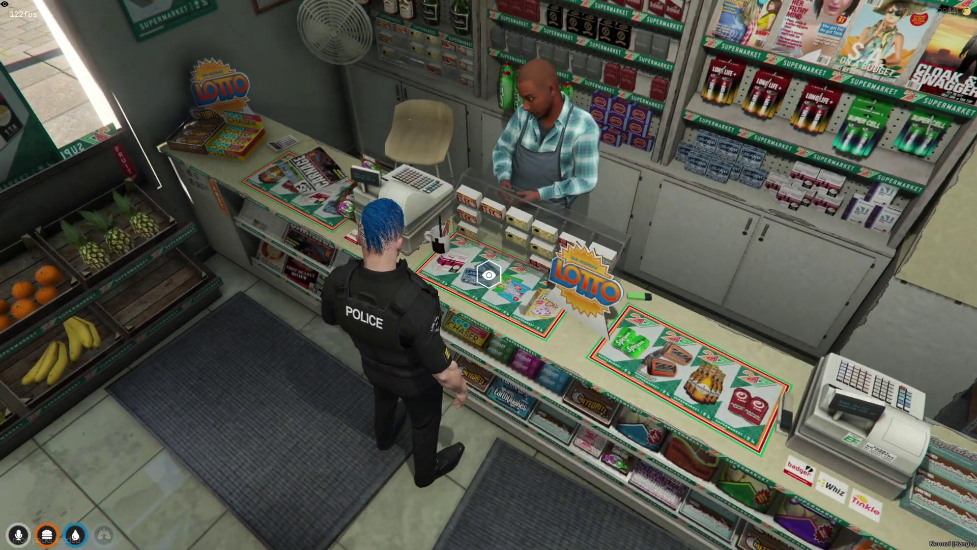
{"action": "key", "text": "alt"}
{"action": "left_click", "coordinate": [491, 280]}
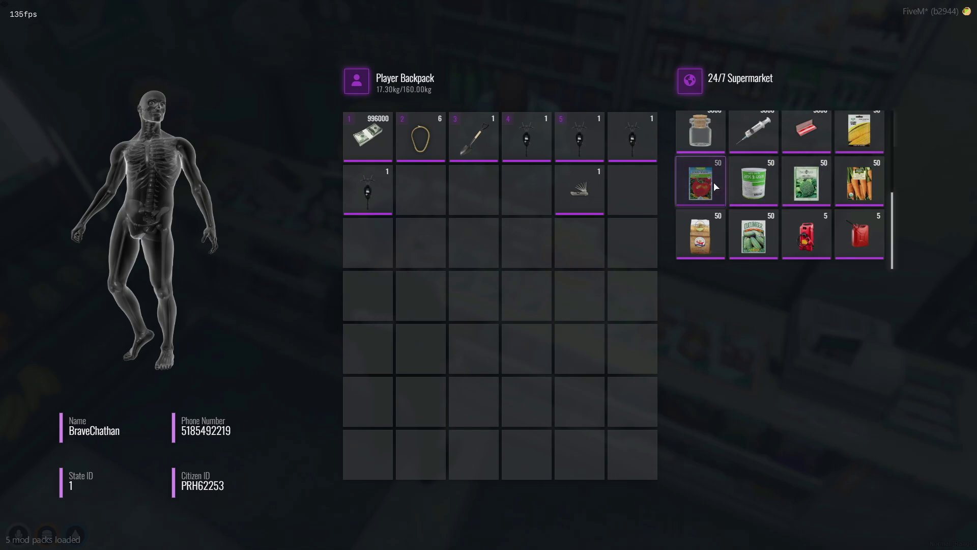
Buy 50 of each seed type, including carrot, broccoli and corn, into the backpack.
{"action": "right_click", "coordinate": [850, 131]}
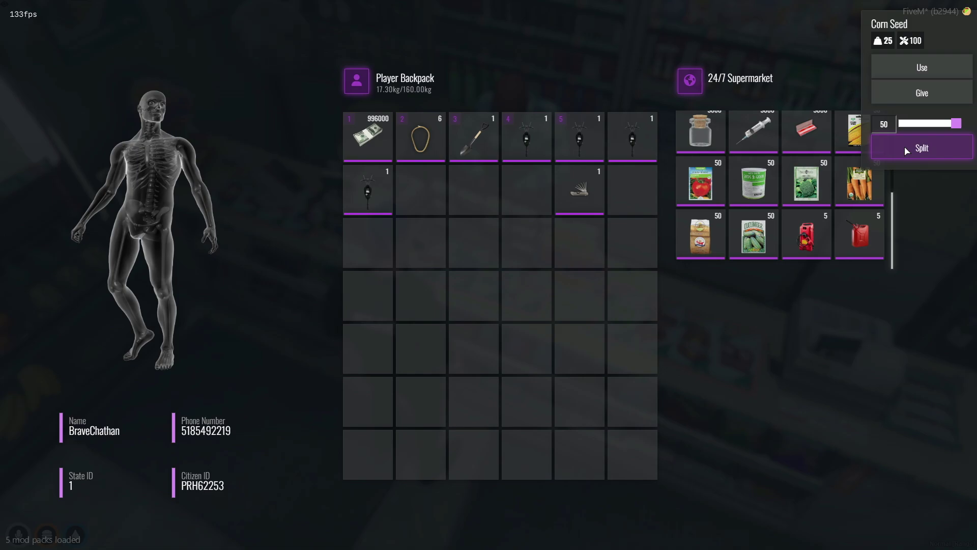
{"action": "left_click_drag", "start_coordinate": [858, 184], "coordinate": [783, 212]}
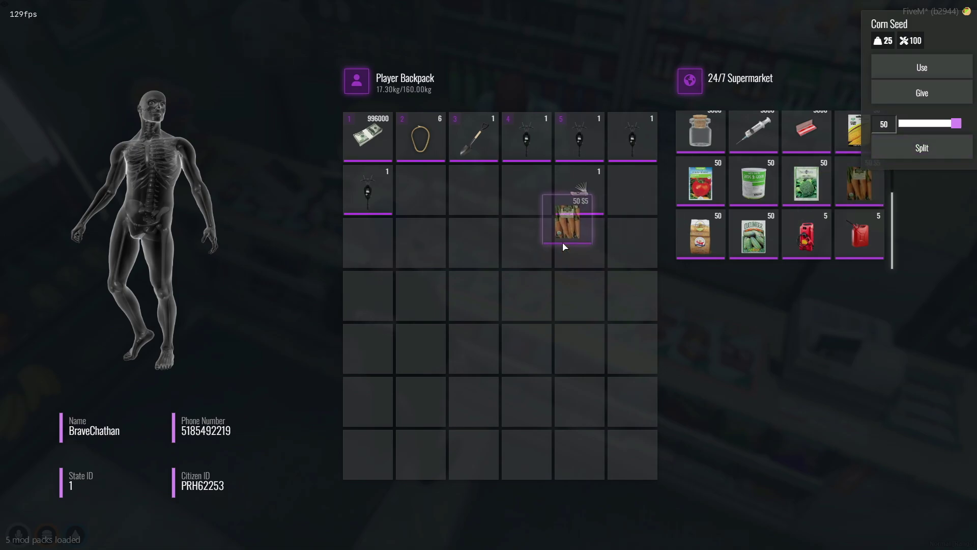
{"action": "left_click_drag", "start_coordinate": [563, 242], "coordinate": [573, 257]}
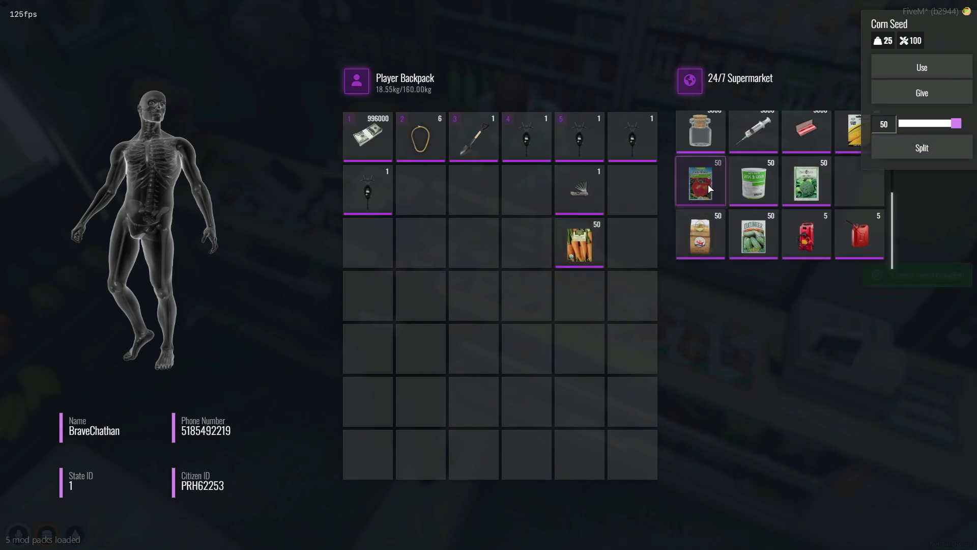
{"action": "left_click_drag", "start_coordinate": [753, 182], "coordinate": [554, 266]}
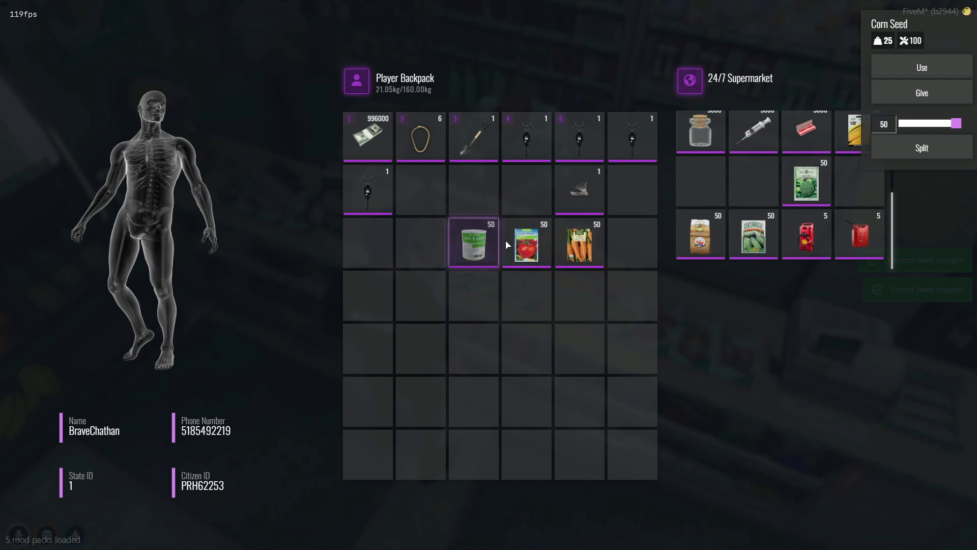
{"action": "left_click_drag", "start_coordinate": [442, 266], "coordinate": [439, 262]}
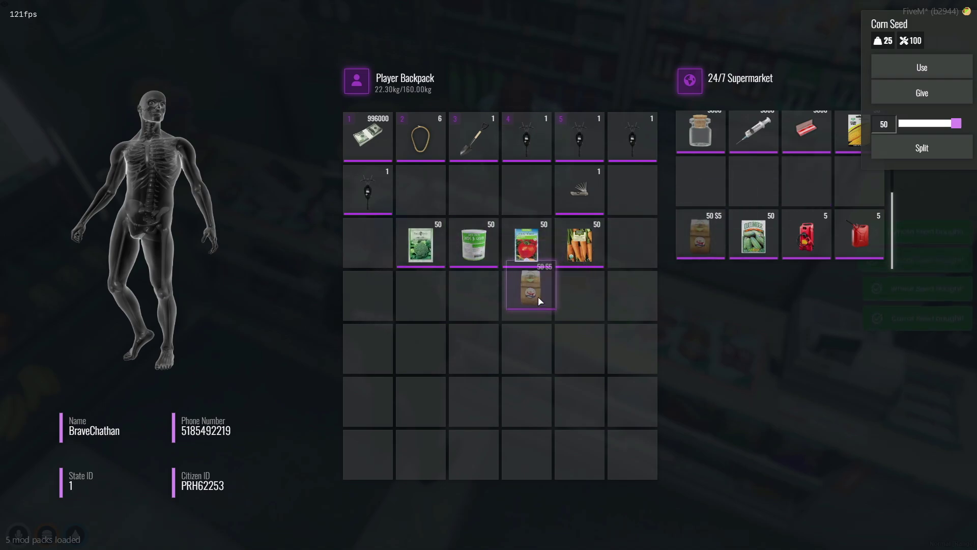
{"action": "scroll", "coordinate": [756, 239], "scroll_direction": "up", "scroll_amount": 2}
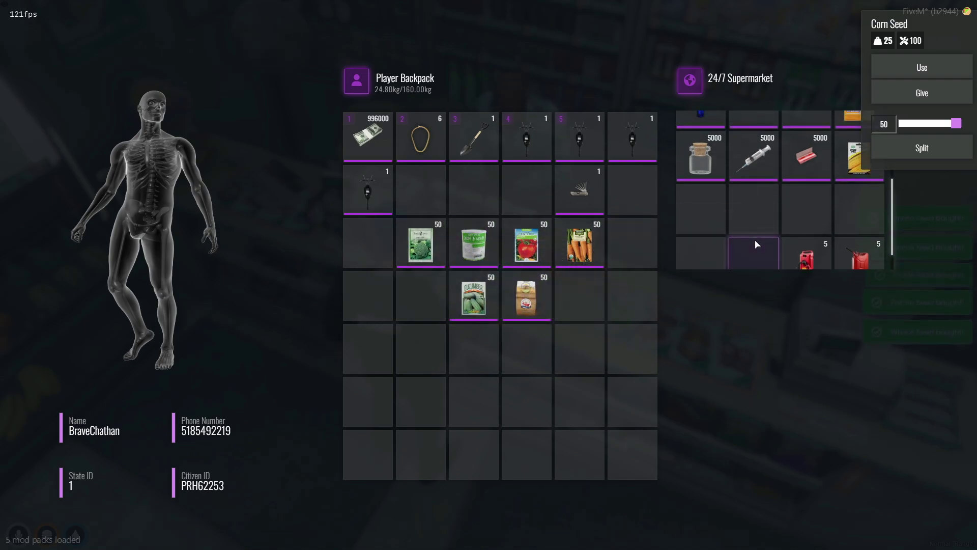
{"action": "left_click_drag", "start_coordinate": [859, 232], "coordinate": [529, 282]}
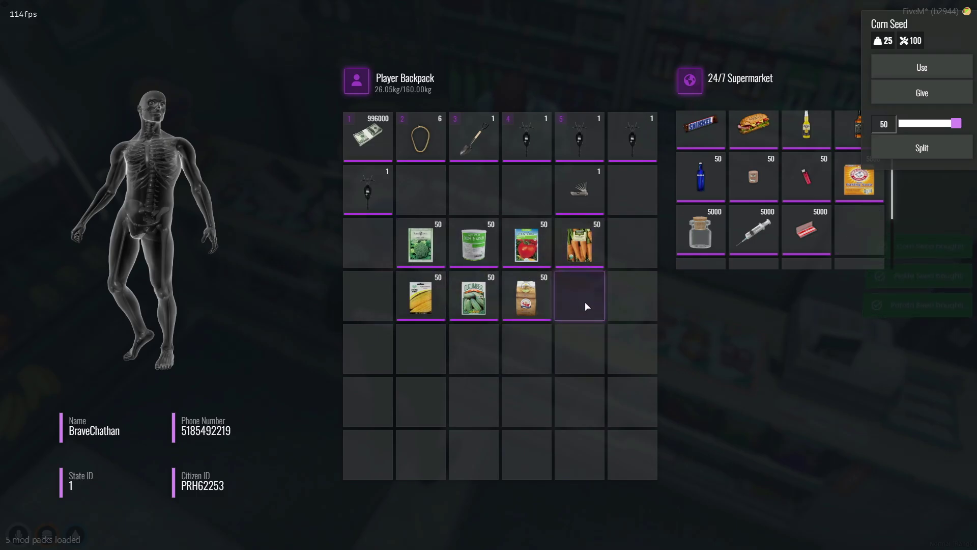
{"action": "key", "text": "Escape"}
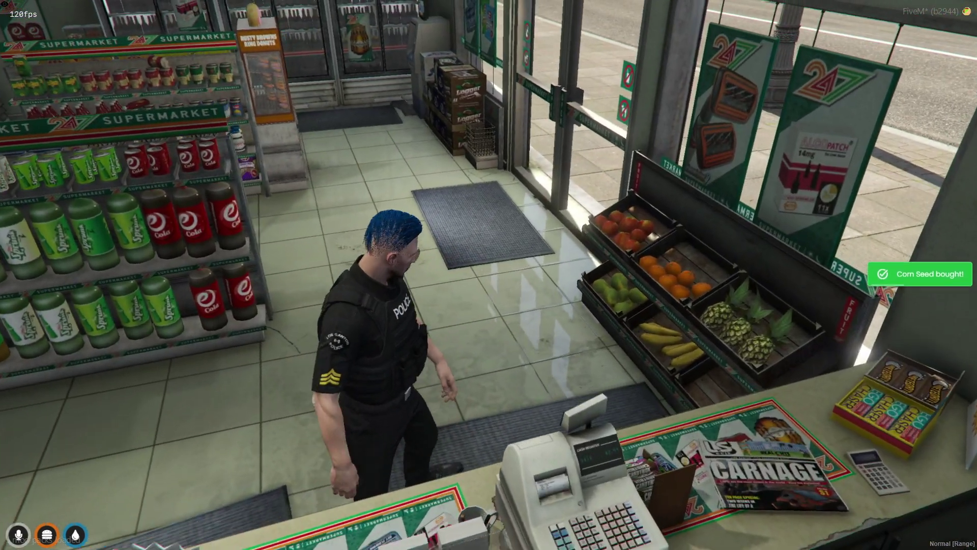
Set a waypoint on the Job: Farming (Fields) blip and teleport there with /tpm.
{"action": "key", "text": "w"}
{"action": "key", "text": "Escape"}
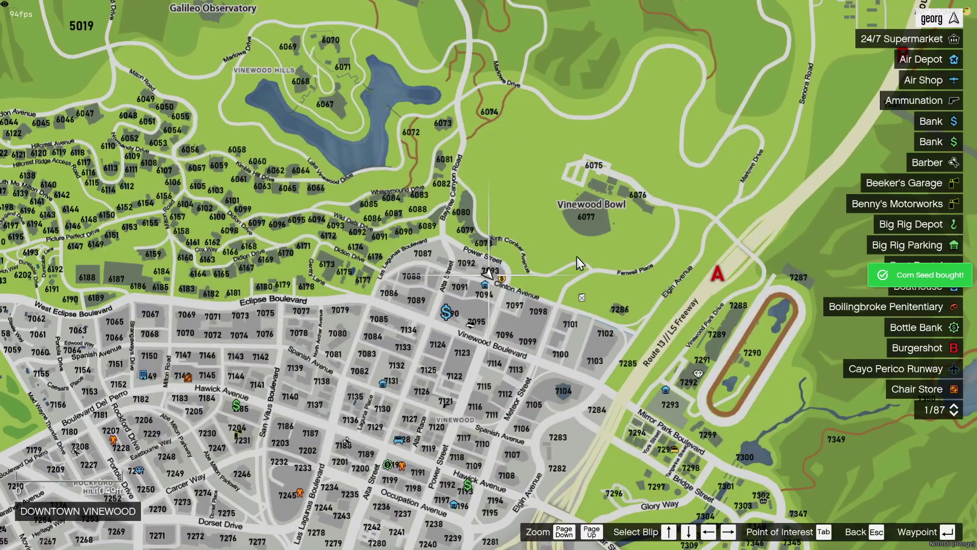
{"action": "scroll", "coordinate": [577, 258], "scroll_direction": "down", "scroll_amount": 5}
{"action": "left_click", "coordinate": [664, 202]}
{"action": "scroll", "coordinate": [623, 331], "scroll_direction": "up", "scroll_amount": 4}
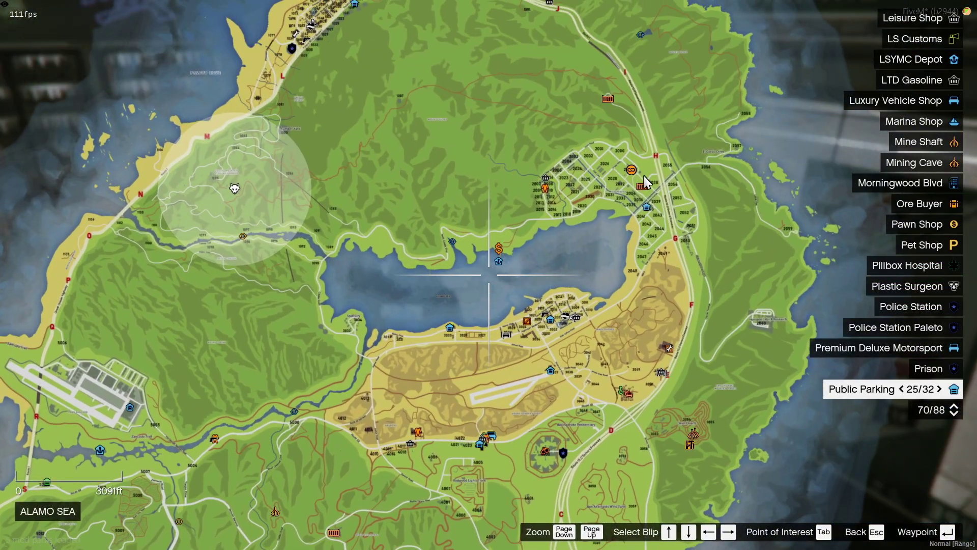
{"action": "left_click", "coordinate": [502, 241]}
{"action": "left_click", "coordinate": [642, 209]}
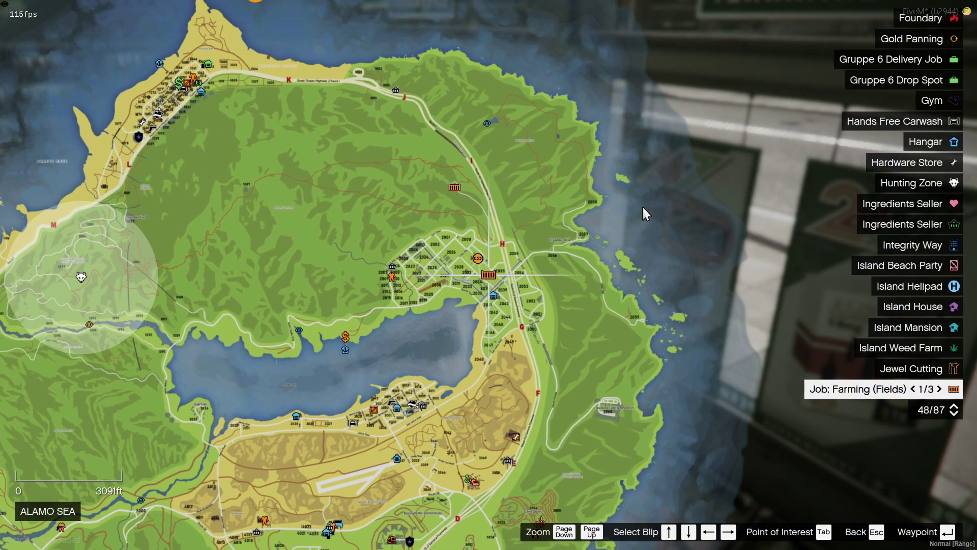
{"action": "scroll", "coordinate": [551, 265], "scroll_direction": "up", "scroll_amount": 2}
{"action": "scroll", "coordinate": [540, 269], "scroll_direction": "down", "scroll_amount": 5}
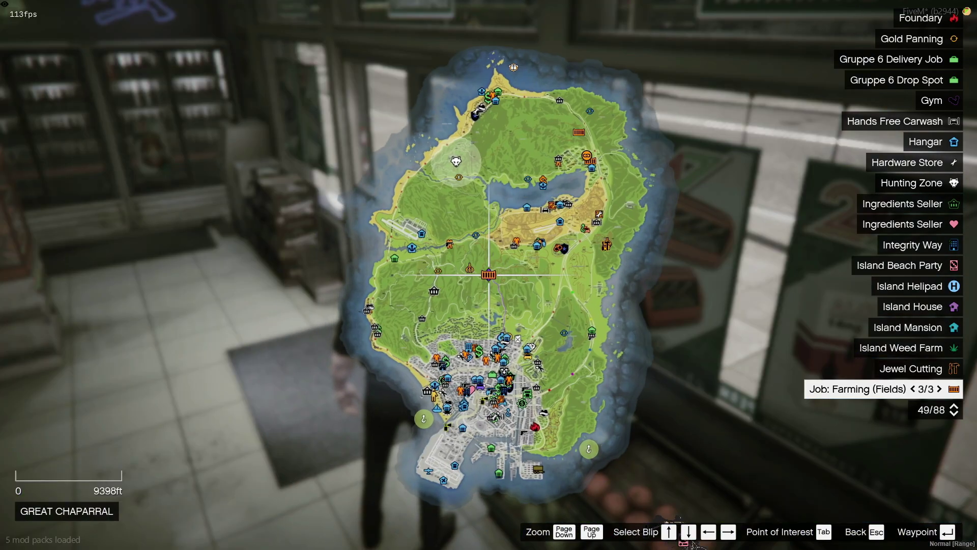
{"action": "key", "text": "Escape"}
{"action": "key", "text": "Escape"}
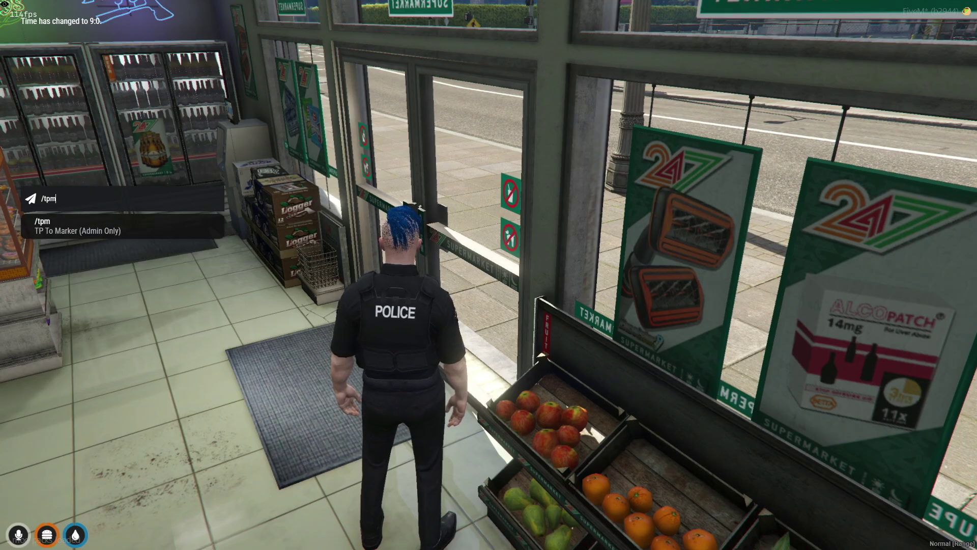
{"action": "key", "text": "Return"}
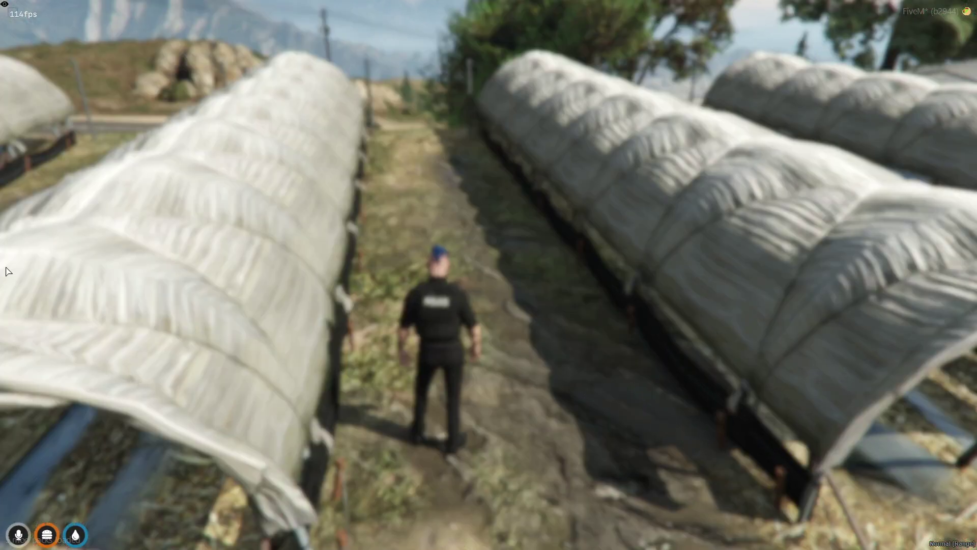
Plant a broccoli seed from the inventory and try to water it.
{"action": "key", "text": "Tab"}
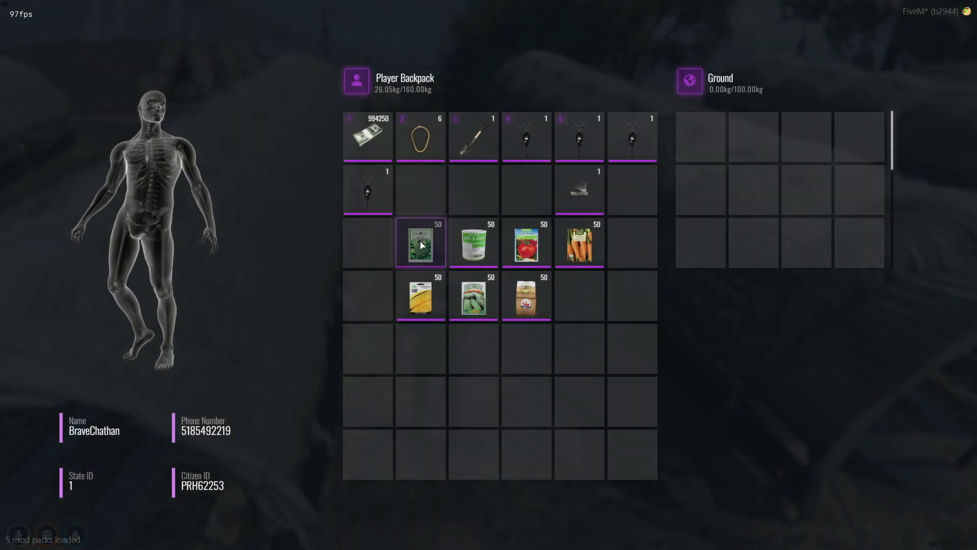
{"action": "left_click", "coordinate": [518, 67]}
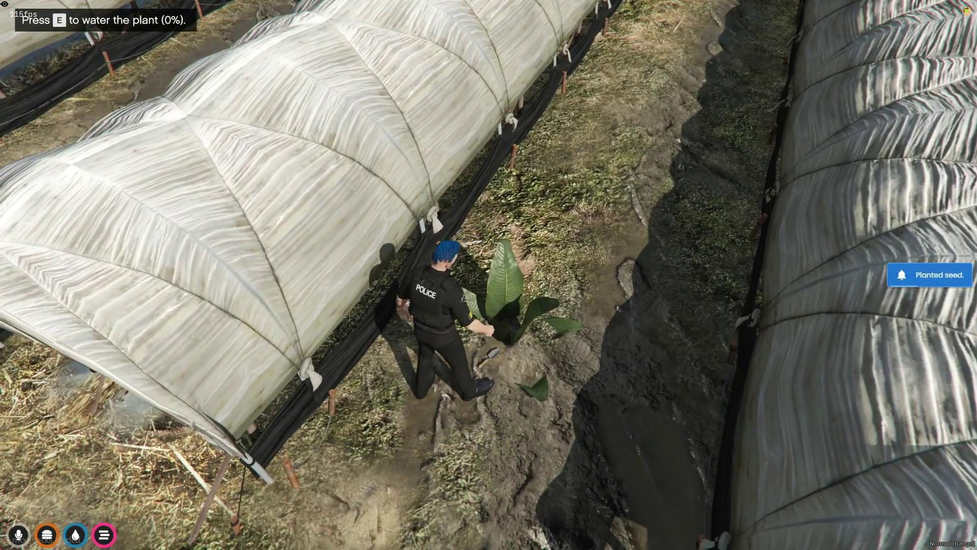
{"action": "key", "text": "e"}
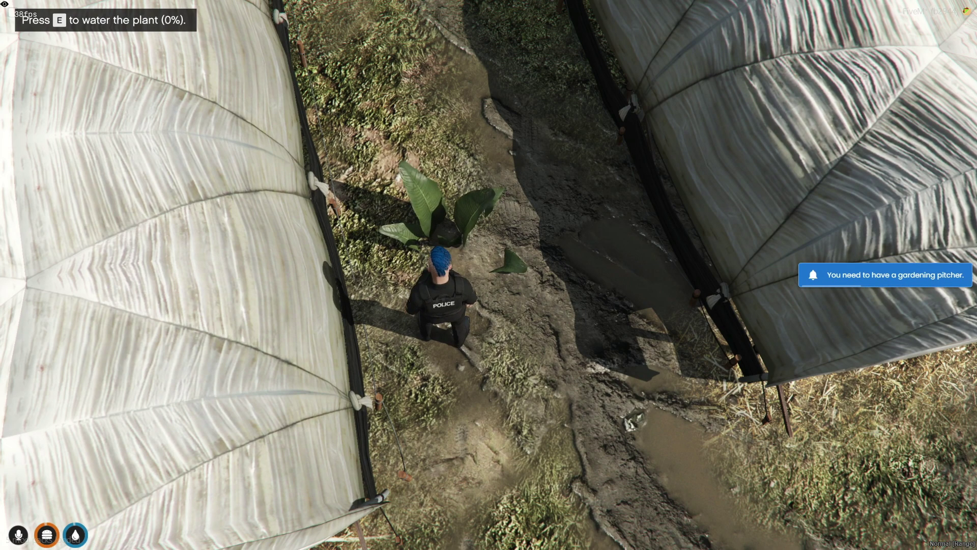
Give yourself a garden_shovel with /giveitem and check the new tools in the inventory.
{"action": "type", "text": "t/"}
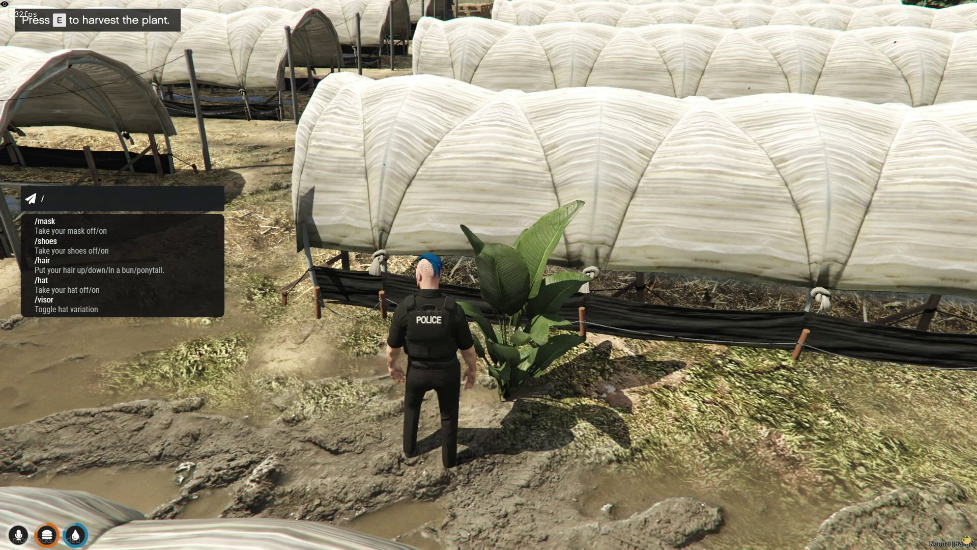
{"action": "type", "text": "giveitem 2 garden_shovel"}
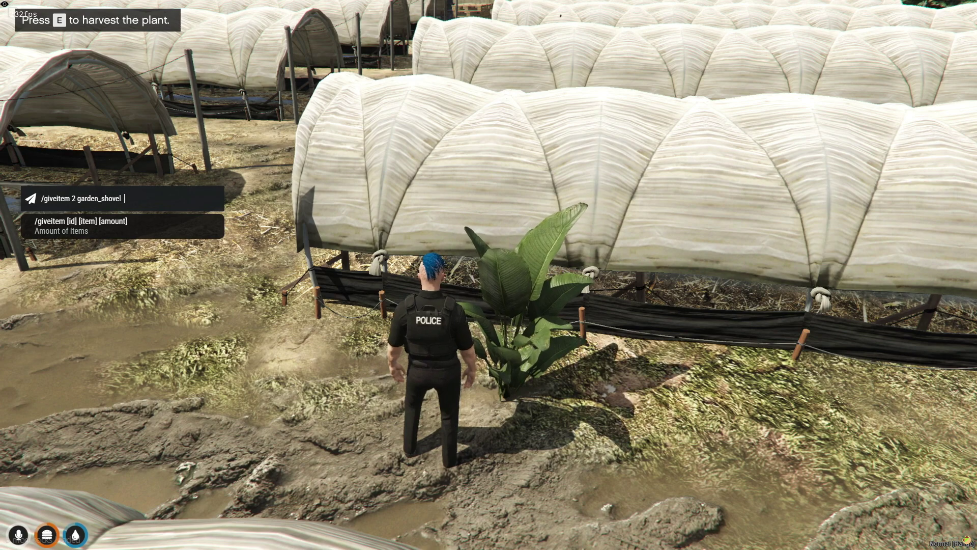
{"action": "key", "text": "Return"}
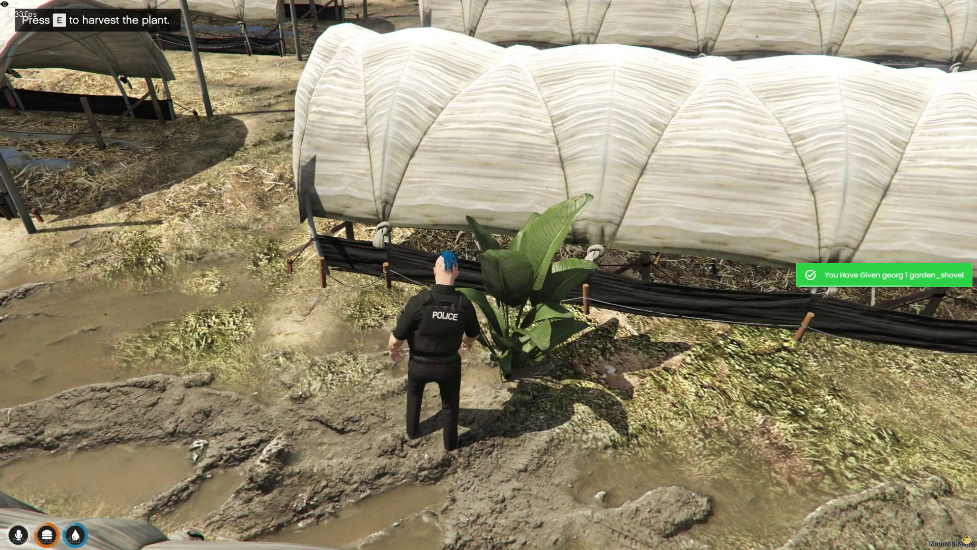
{"action": "key", "text": "Tab"}
{"action": "key", "text": "Escape"}
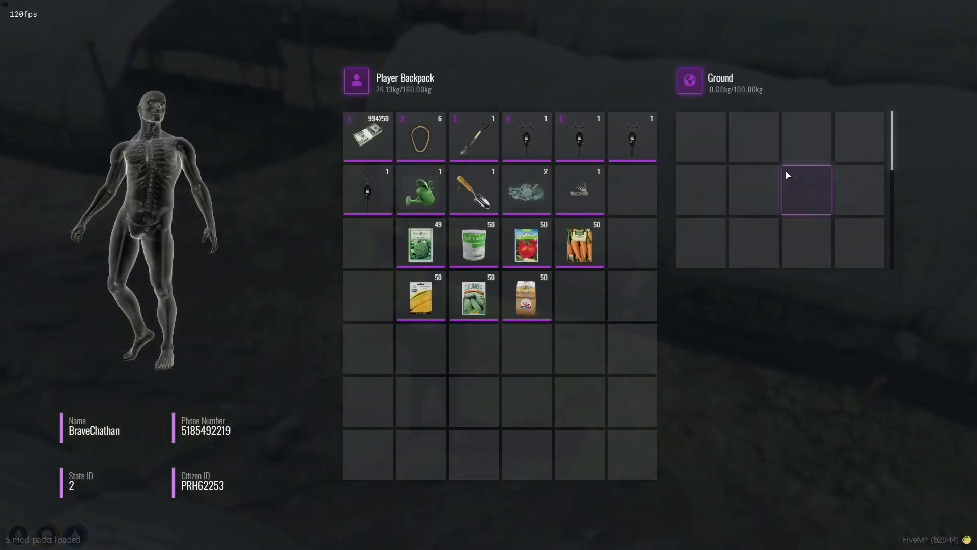
Pick up the harvested Broccoli Raw and view its item options.
{"action": "left_click", "coordinate": [521, 185]}
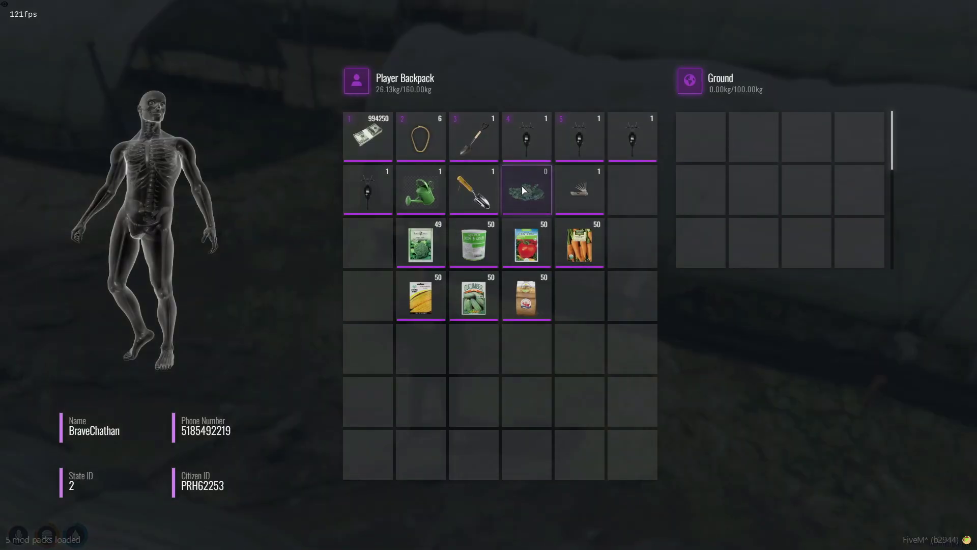
{"action": "right_click", "coordinate": [548, 193]}
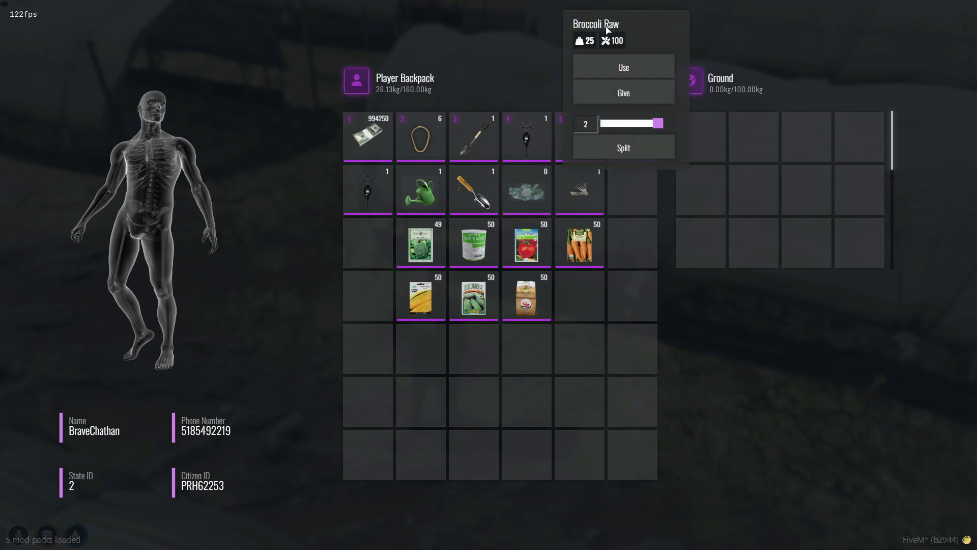
{"action": "key", "text": "Escape"}
Plant a carrot seed between the greenhouse tunnels.
{"action": "key", "text": "w"}
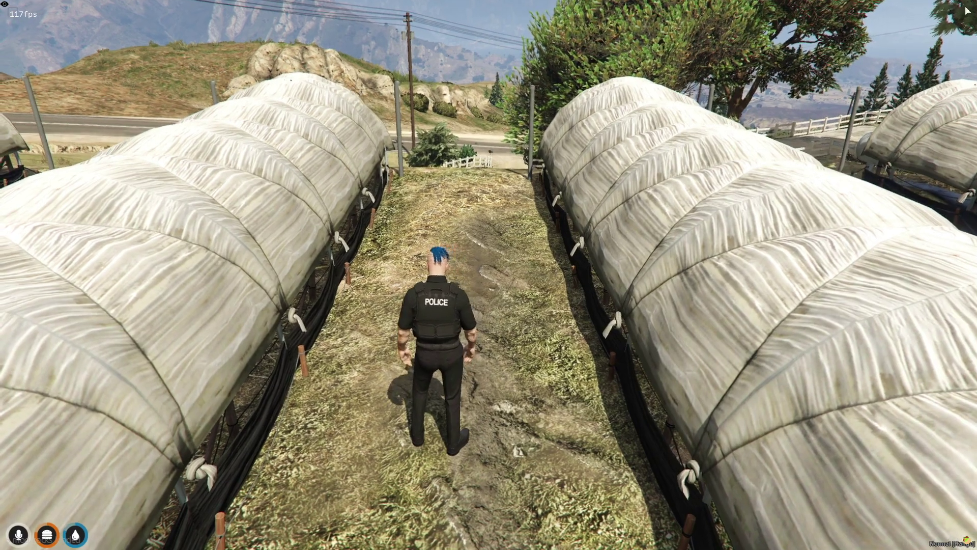
{"action": "key", "text": "Tab"}
{"action": "right_click", "coordinate": [572, 251]}
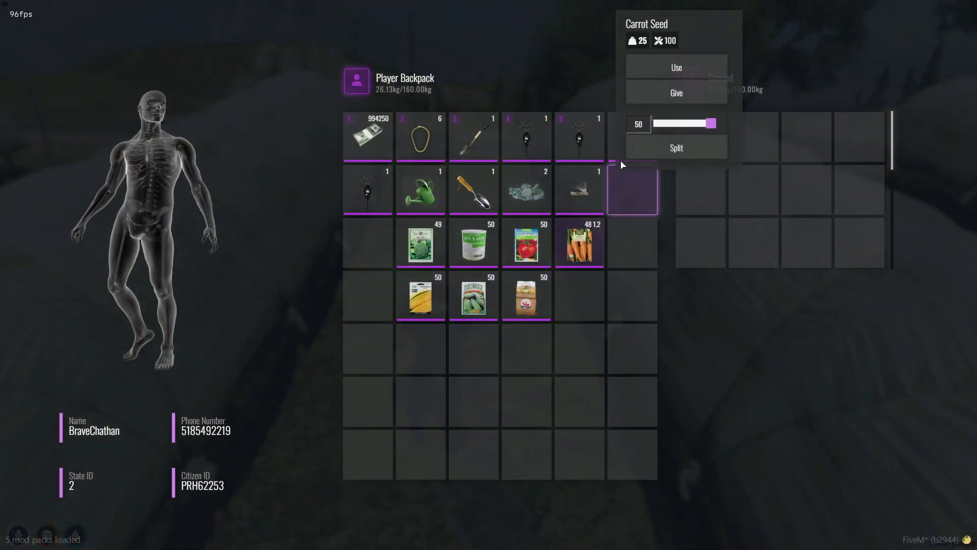
{"action": "left_click", "coordinate": [661, 68]}
Walk along the fence to a fresh spot and plant a wheat seed.
{"action": "key", "text": "w"}
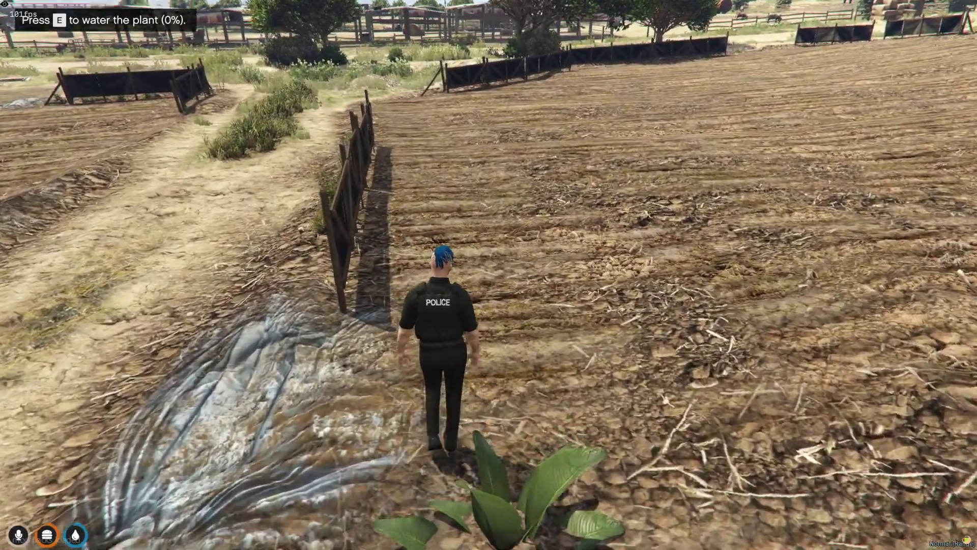
{"action": "key", "text": "w"}
{"action": "key", "text": "Tab"}
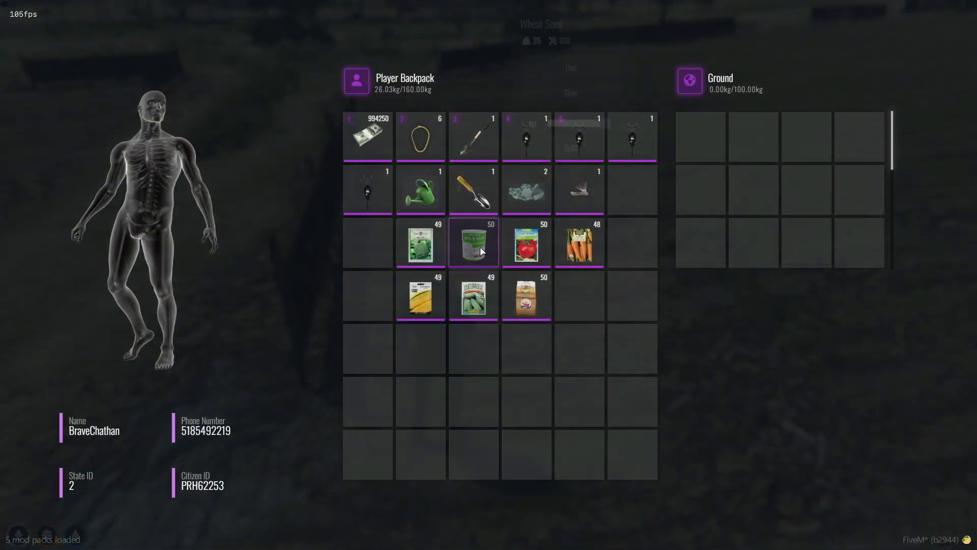
{"action": "left_click", "coordinate": [570, 66]}
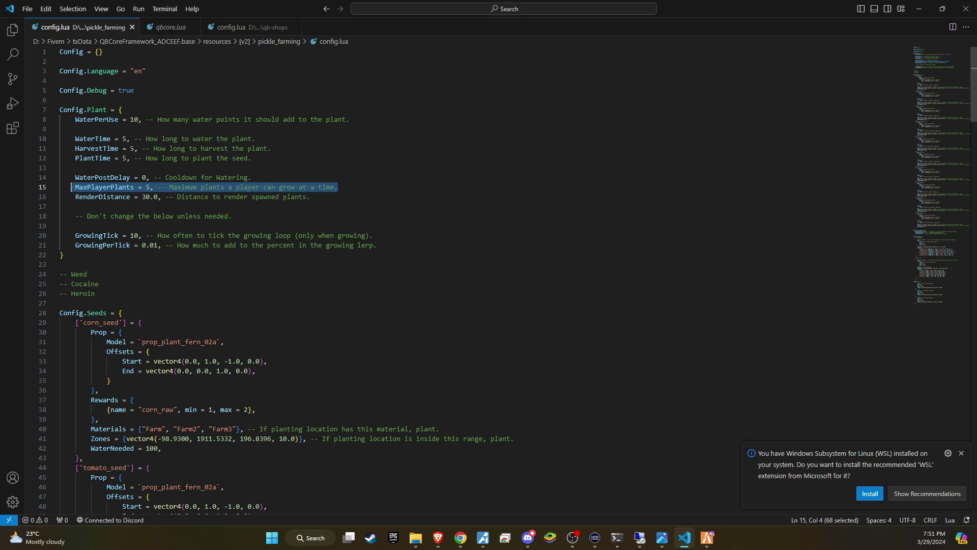
Return to pickle_farming's config.lua and scroll to the Config.Exchange processing location.
{"action": "left_click", "coordinate": [122, 313]}
{"action": "scroll", "coordinate": [458, 280], "scroll_direction": "down", "scroll_amount": 20}
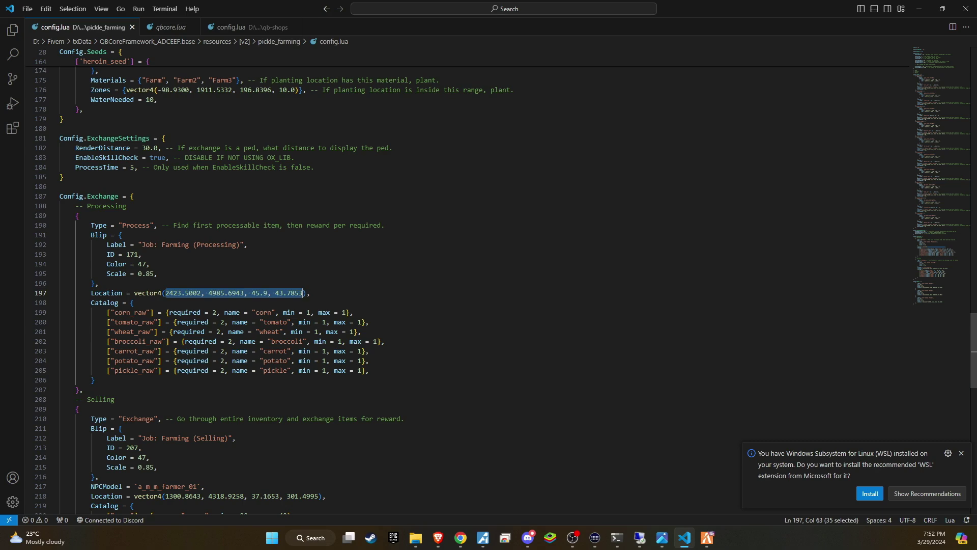
{"action": "scroll", "coordinate": [458, 280], "scroll_direction": "down", "scroll_amount": 1}
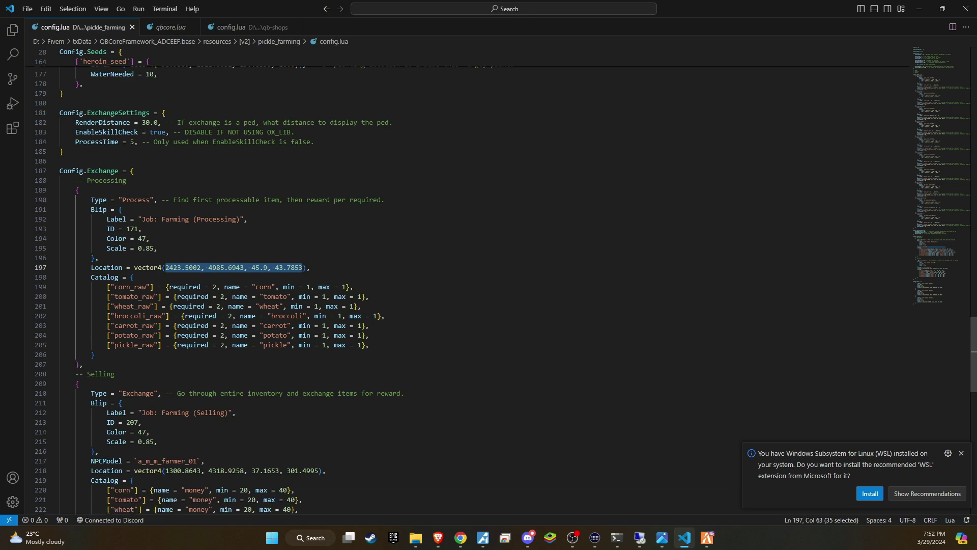
Teleport in-game to the processing location with /tp and the copied coordinates.
{"action": "left_click", "coordinate": [707, 537]}
{"action": "type", "text": "t/tp"}
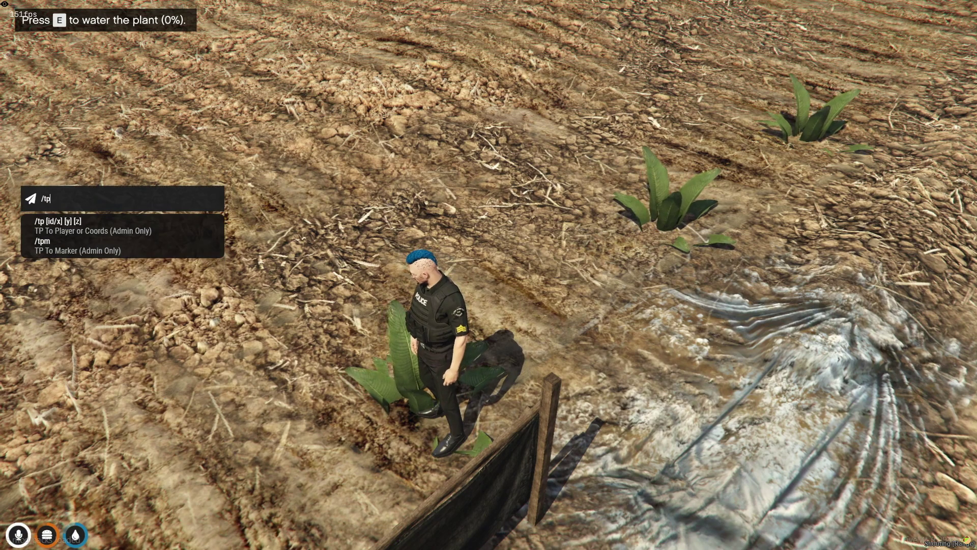
{"action": "key", "text": "Return"}
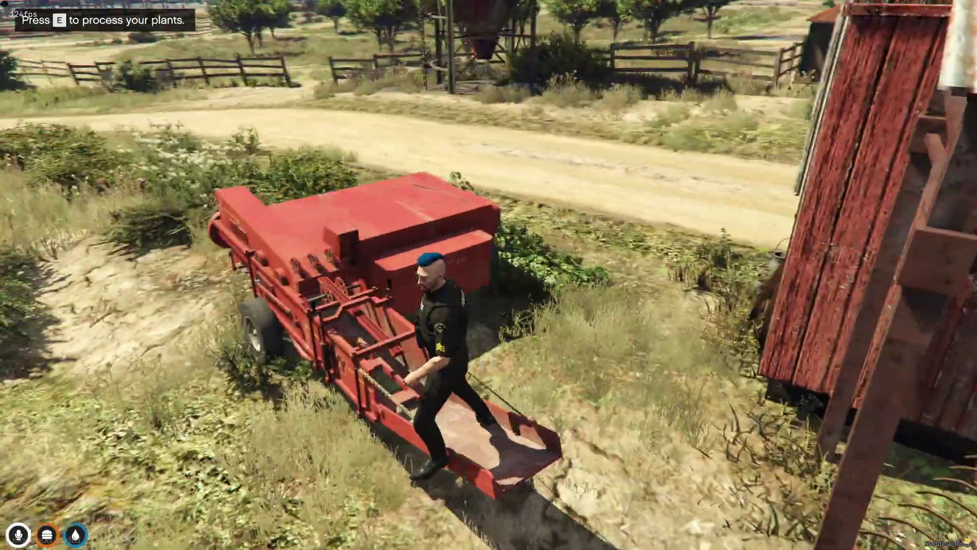
Face the red machine and try processing the harvested plants twice.
{"action": "key", "text": "w"}
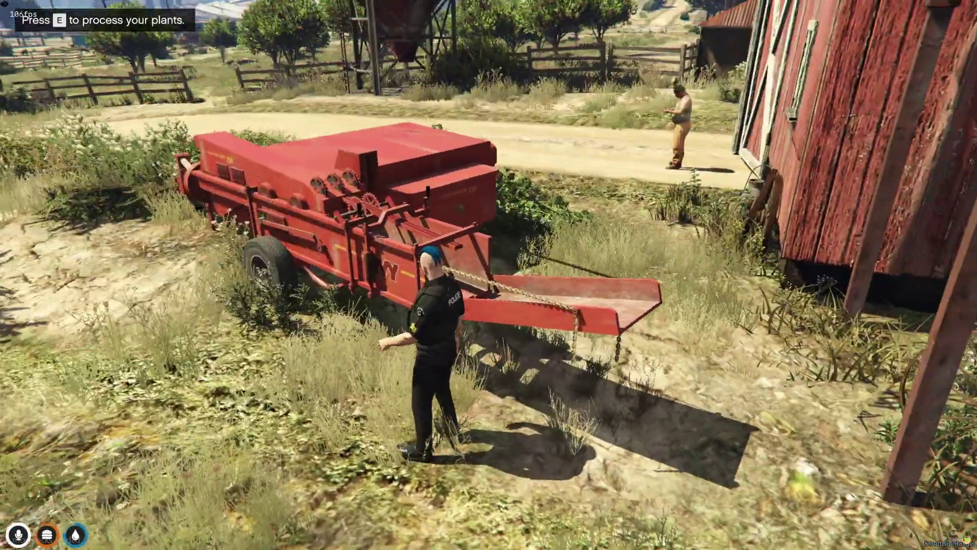
{"action": "key", "text": "e"}
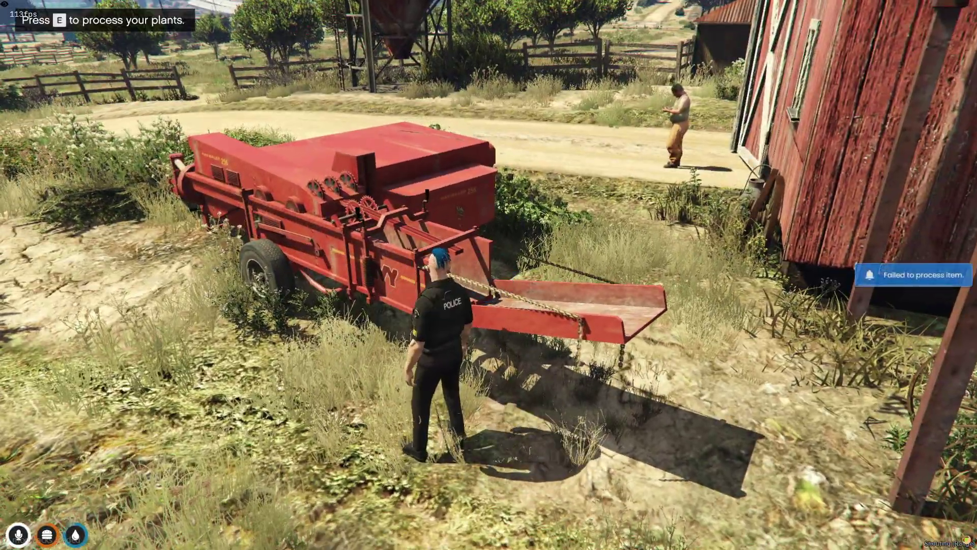
{"action": "key", "text": "e"}
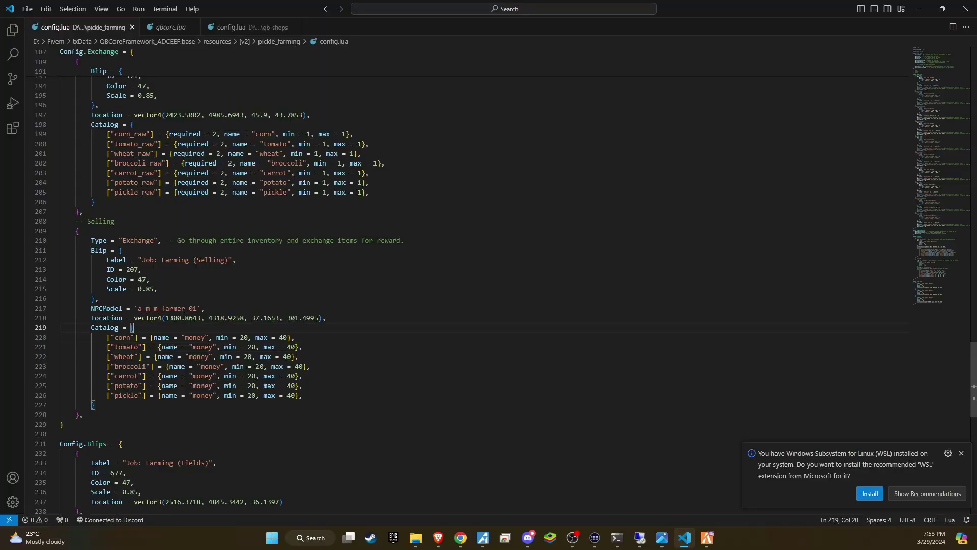
Locate the selling blip on the map and walk up to the buyer at the warehouse door.
{"action": "left_click", "coordinate": [704, 533]}
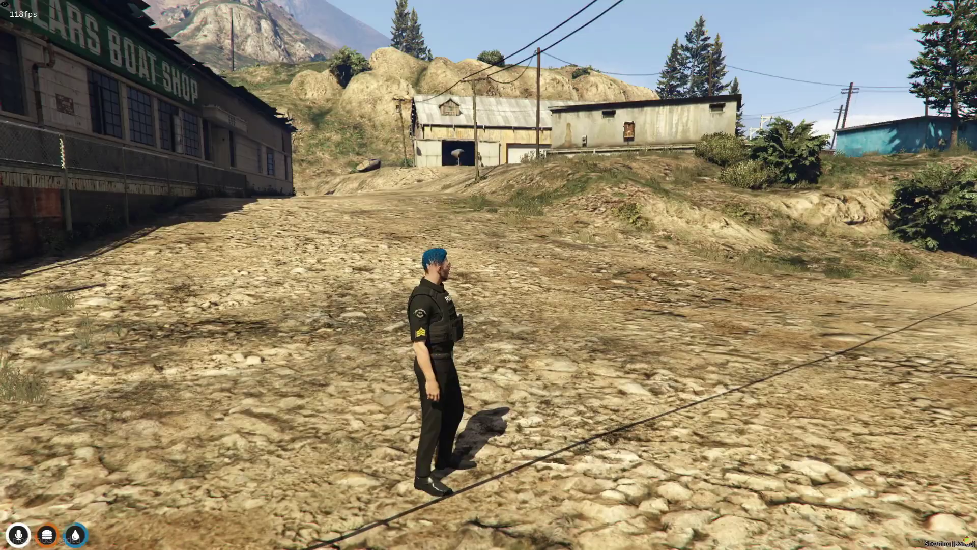
{"action": "key", "text": "p"}
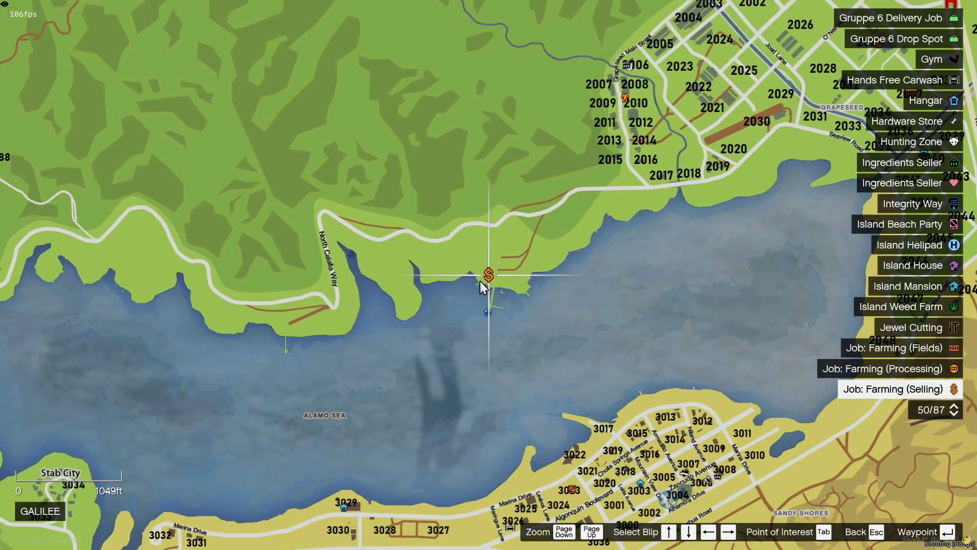
{"action": "key", "text": "Escape"}
{"action": "key", "text": "Escape"}
{"action": "key", "text": "w"}
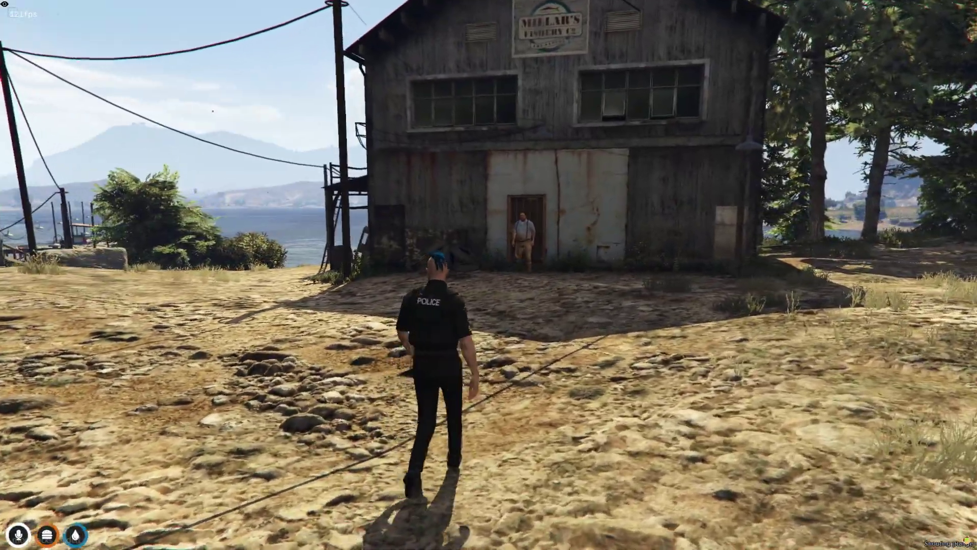
{"action": "key", "text": "w"}
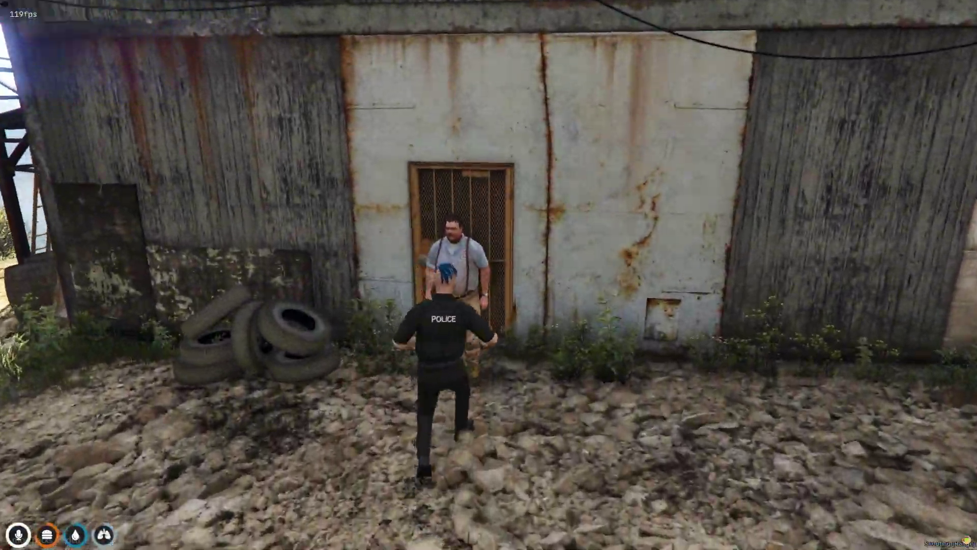
{"action": "key", "text": "d"}
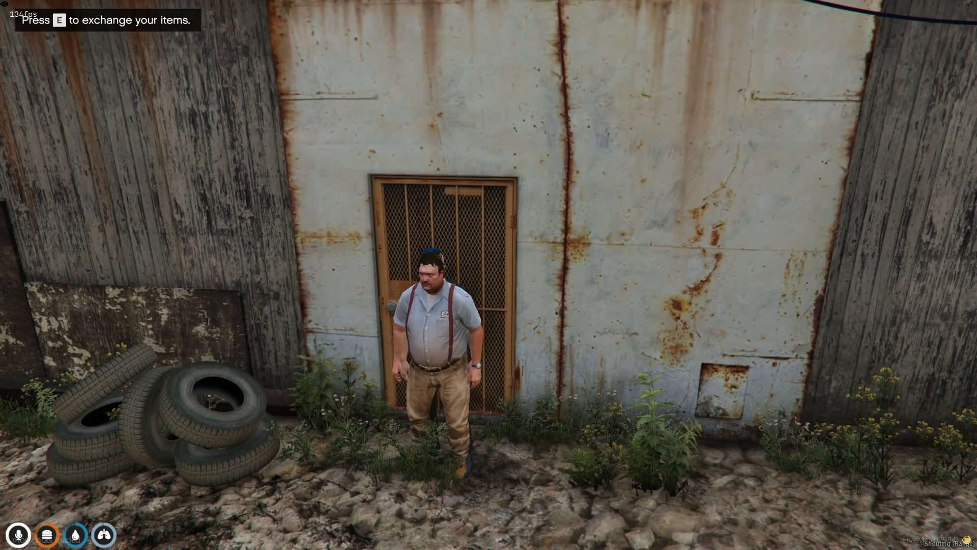
Attempt the item exchange with the buyer, then check the backpack contents.
{"action": "key", "text": "e"}
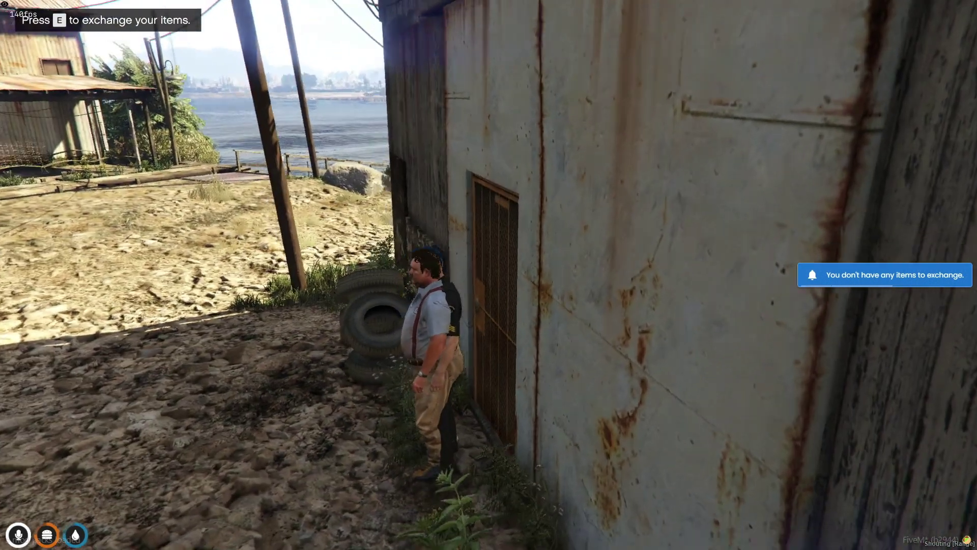
{"action": "key", "text": "Escape"}
{"action": "key", "text": "Escape"}
{"action": "key", "text": "Escape"}
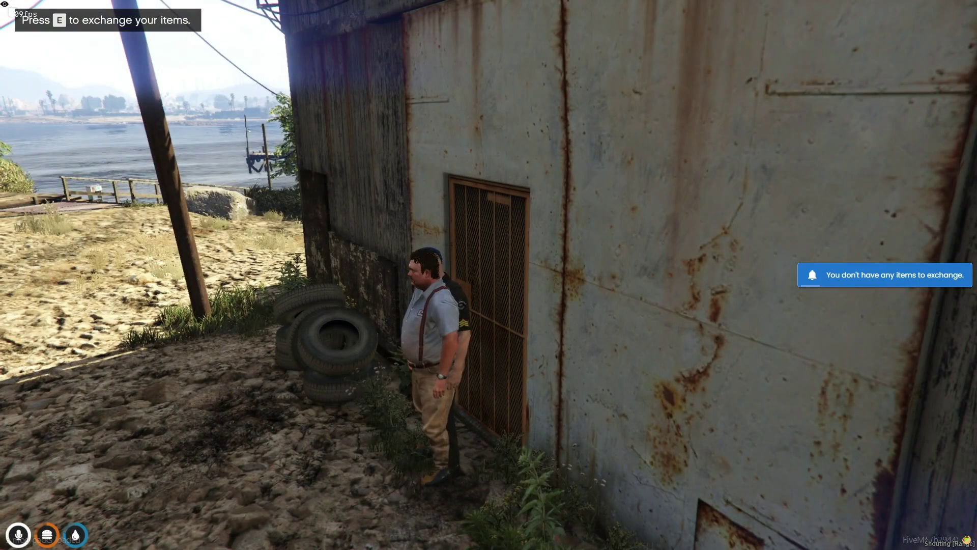
{"action": "key", "text": "Tab"}
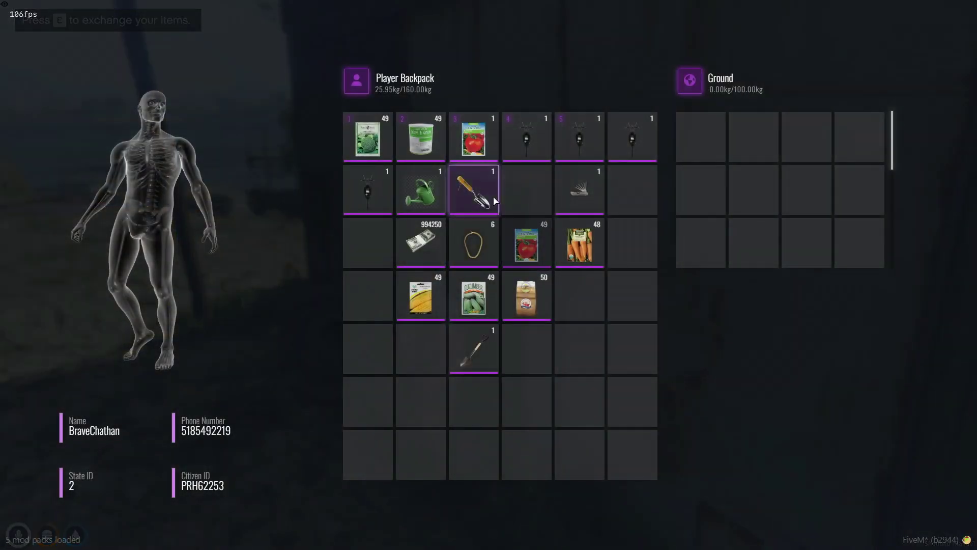
{"action": "key", "text": "Escape"}
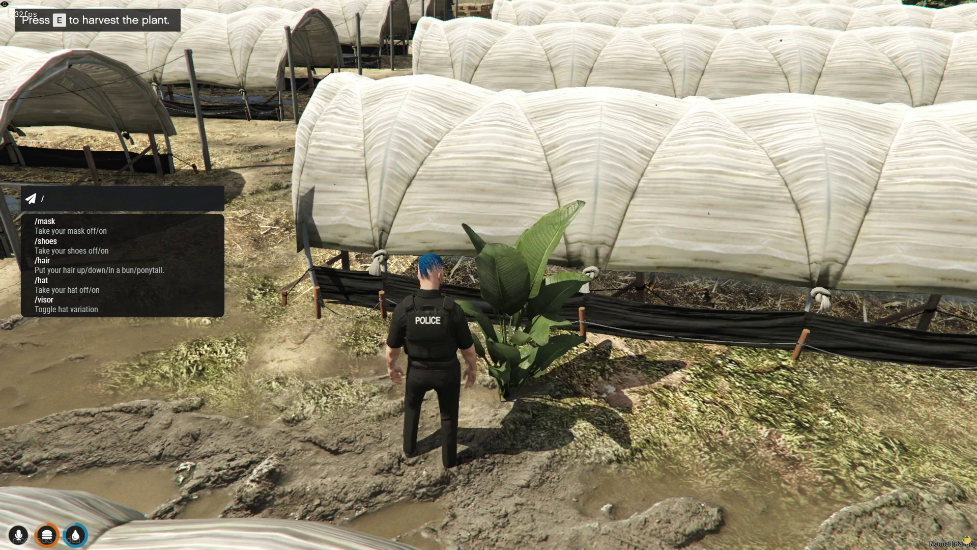
Run /giveitem 2 garden_shovel, correcting the player id from 1, and check the backpack.
{"action": "type", "text": "giveite"}
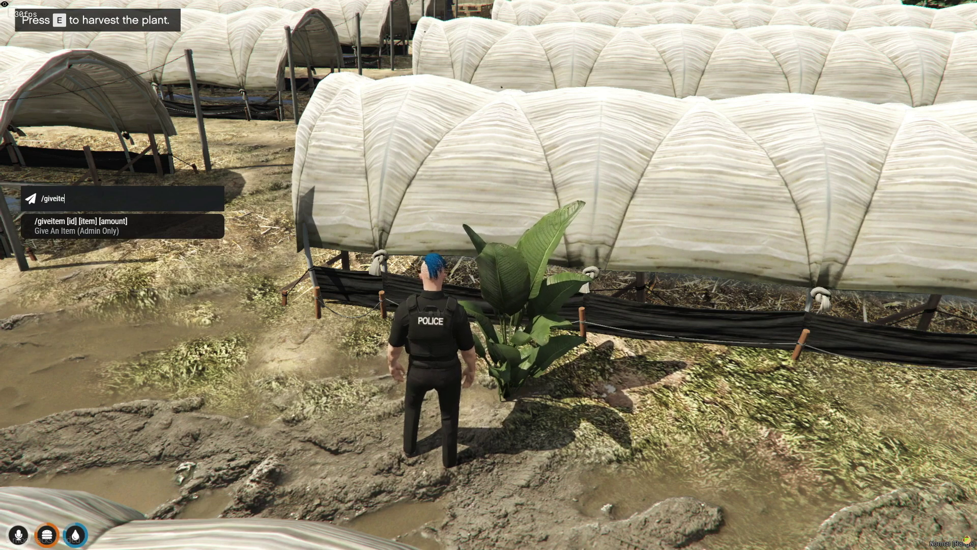
{"action": "type", "text": "m 1 garden_shovel"}
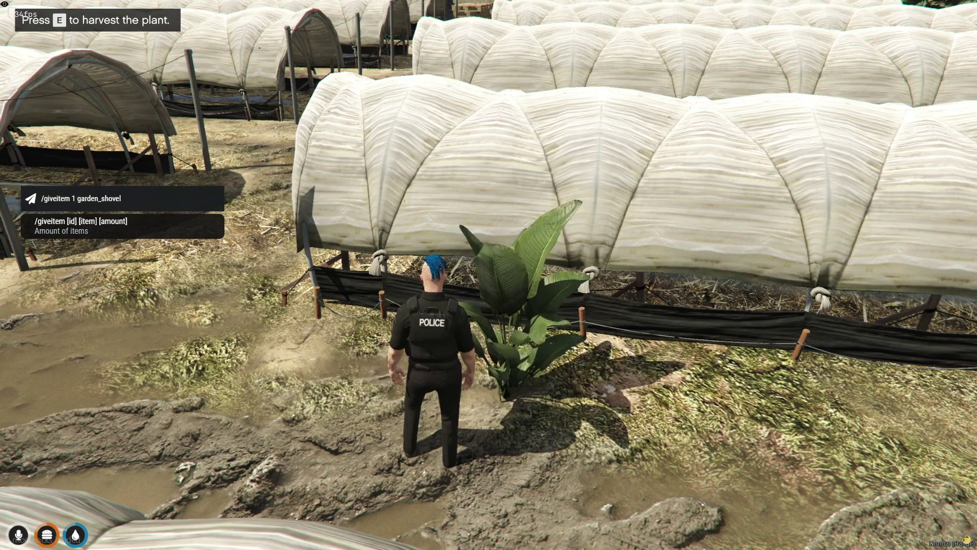
{"action": "key", "text": "BackSpace"}
{"action": "key", "text": "BackSpace"}
{"action": "type", "text": "2"}
{"action": "key", "text": "End"}
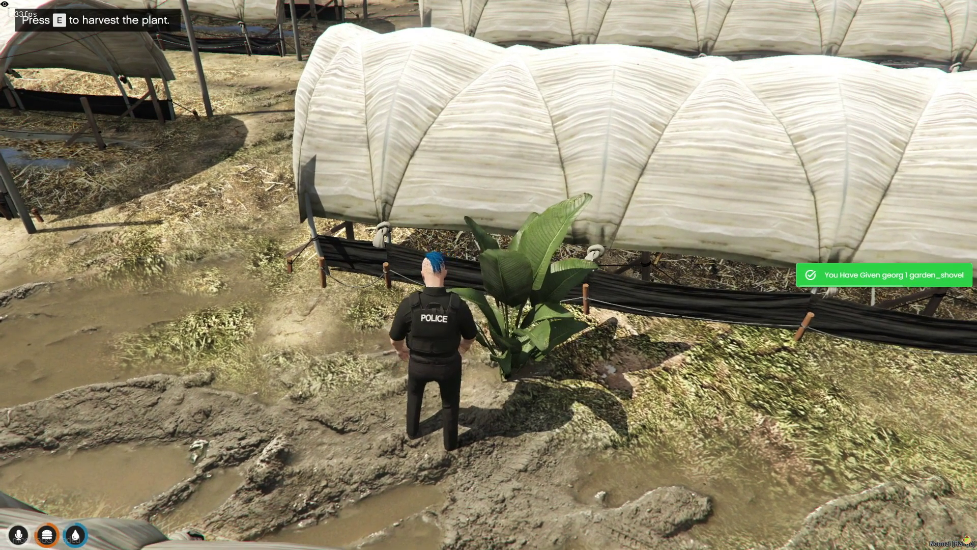
{"action": "key", "text": "Tab"}
{"action": "key", "text": "Escape"}
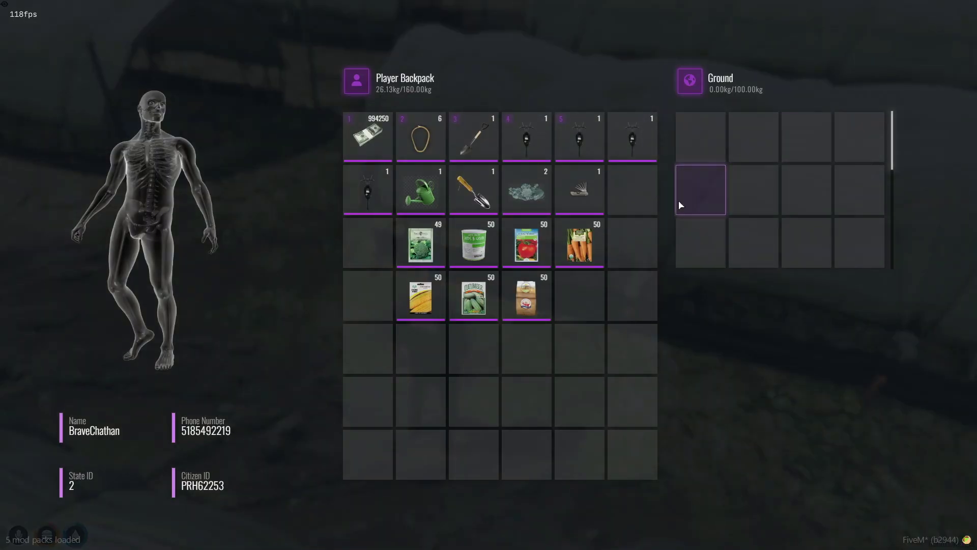
Drag the Broccoli Raw stack and open its options before closing the inventory.
{"action": "left_click_drag", "start_coordinate": [529, 192], "coordinate": [670, 216]}
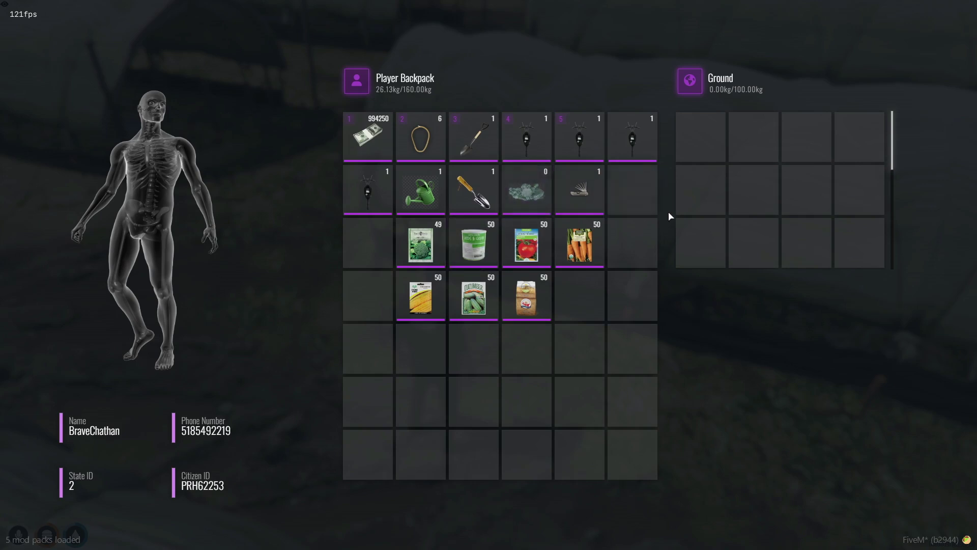
{"action": "right_click", "coordinate": [547, 193]}
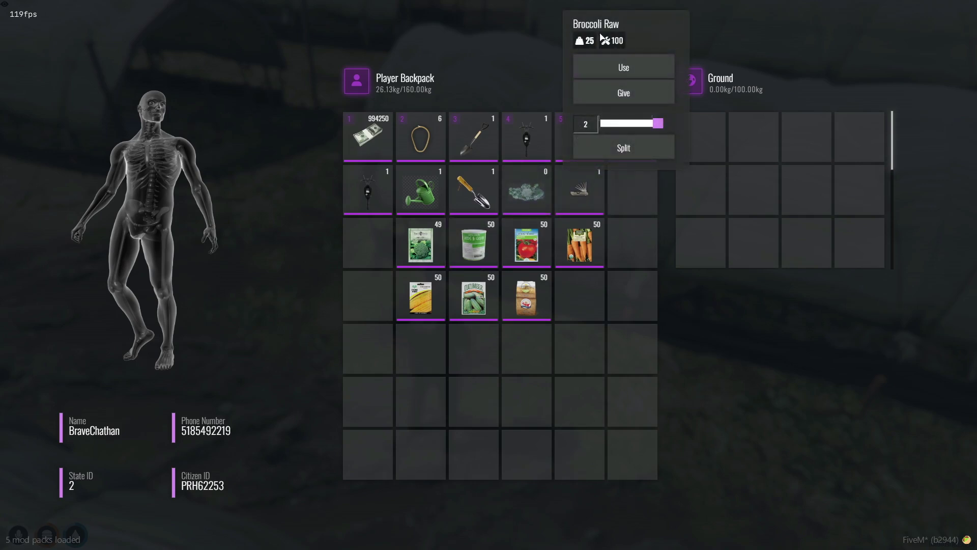
{"action": "key", "text": "Escape"}
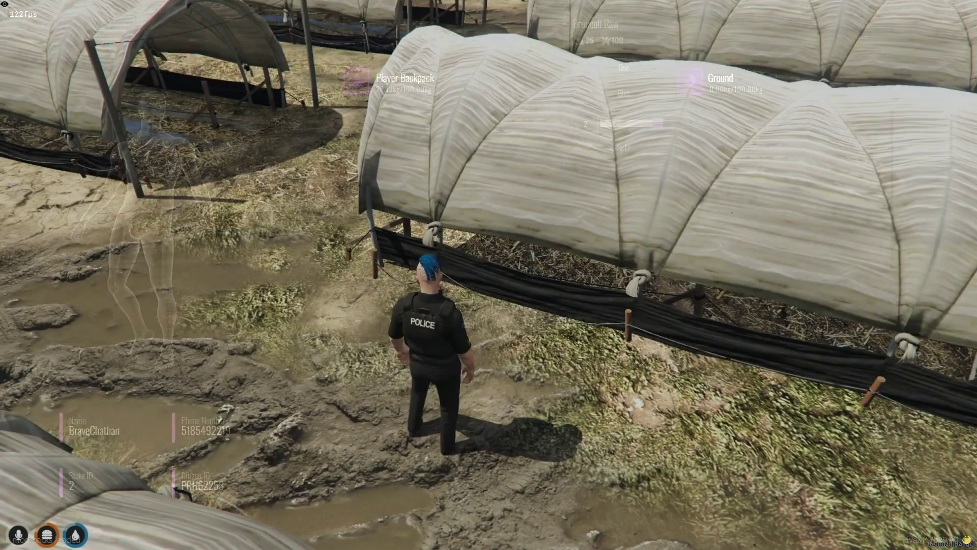
Switch to Discord and view the welcome, support-tickets and our-projects channels.
{"action": "key", "text": "w"}
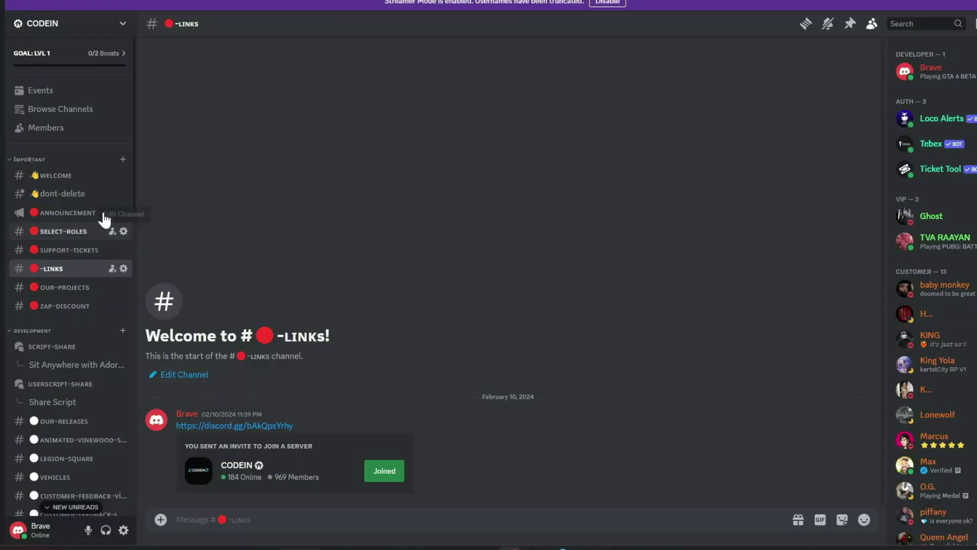
{"action": "left_click", "coordinate": [70, 182]}
{"action": "scroll", "coordinate": [307, 238], "scroll_direction": "down", "scroll_amount": 10}
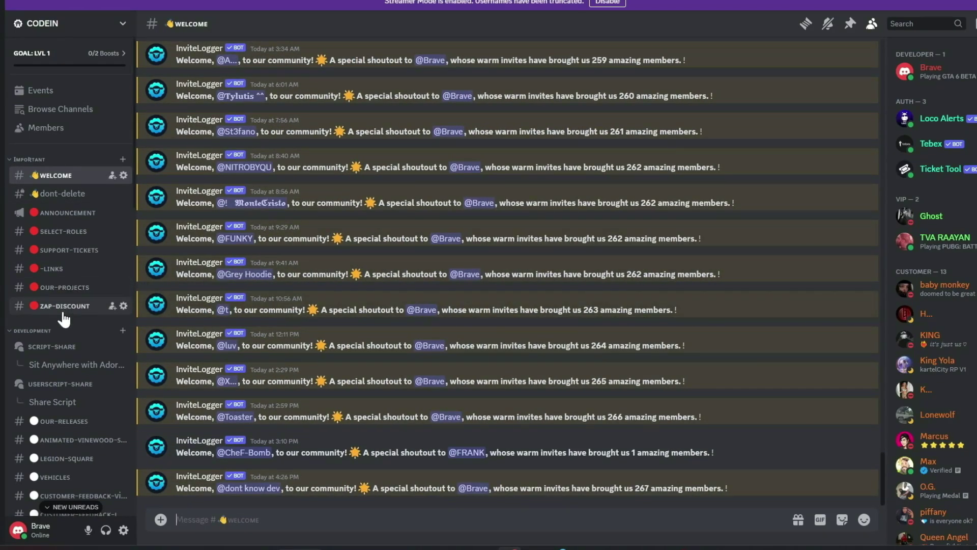
{"action": "left_click", "coordinate": [72, 260]}
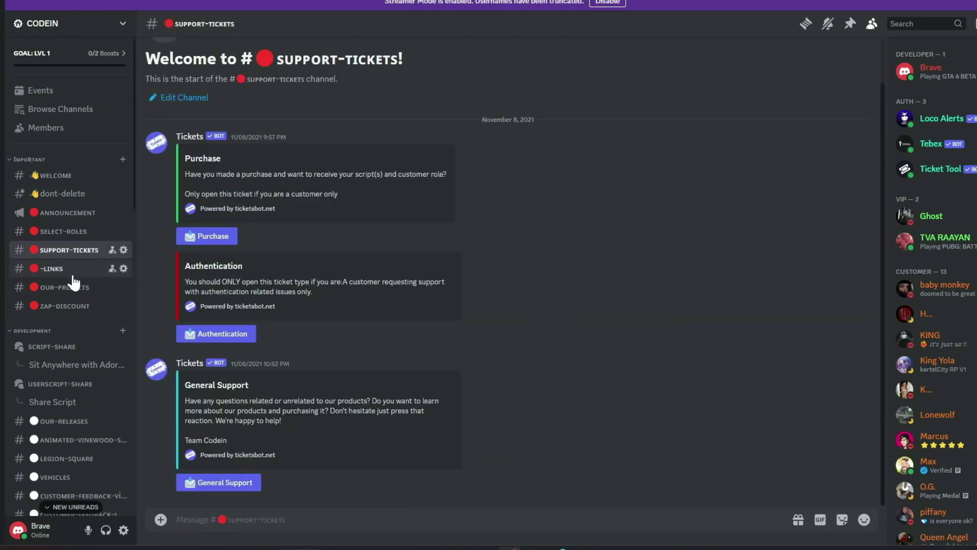
{"action": "left_click", "coordinate": [71, 288]}
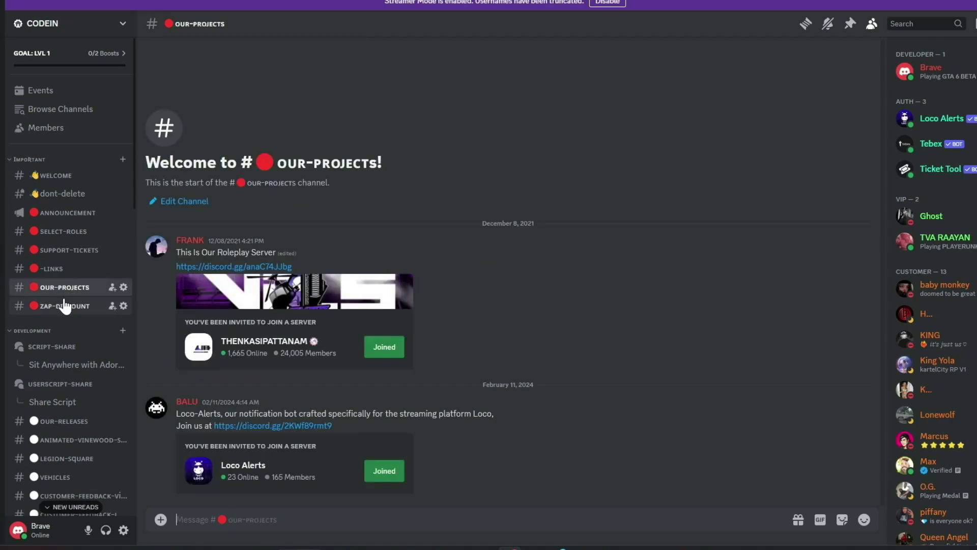
{"action": "scroll", "coordinate": [66, 306], "scroll_direction": "down", "scroll_amount": 1}
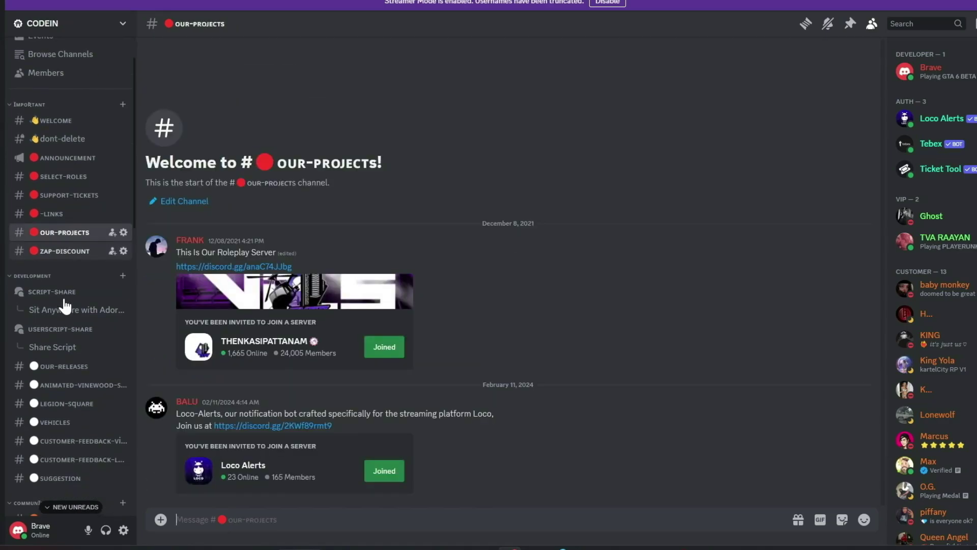
Browse script-share posts like Adorable Chairs and Jim Mining, ending on Share Script.
{"action": "left_click", "coordinate": [70, 291]}
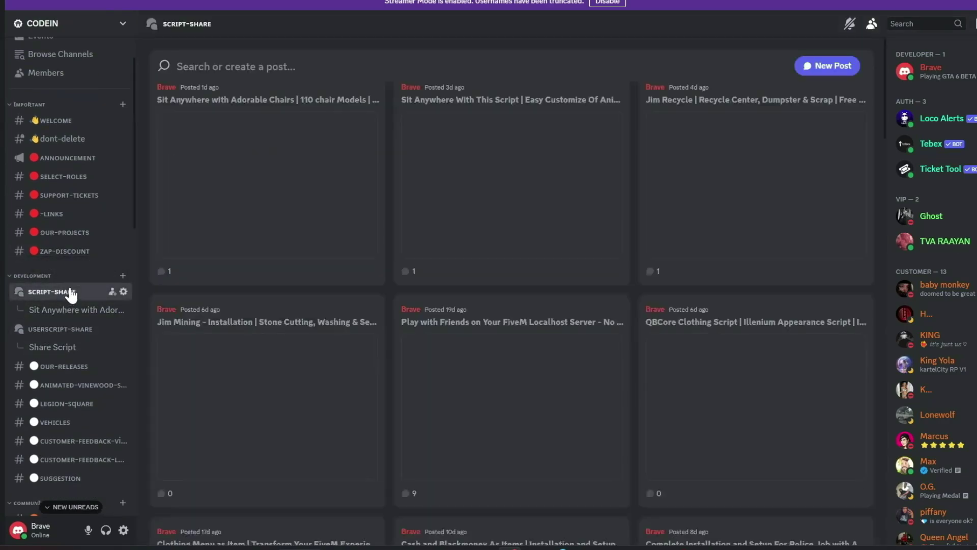
{"action": "scroll", "coordinate": [387, 295], "scroll_direction": "down", "scroll_amount": 4}
{"action": "scroll", "coordinate": [387, 296], "scroll_direction": "down", "scroll_amount": 19}
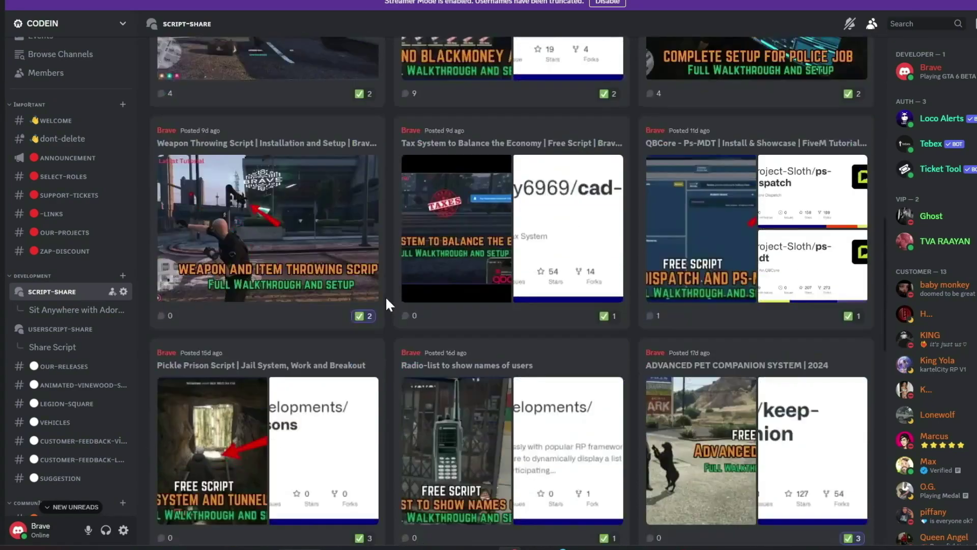
{"action": "scroll", "coordinate": [372, 309], "scroll_direction": "up", "scroll_amount": 8}
{"action": "scroll", "coordinate": [372, 309], "scroll_direction": "up", "scroll_amount": 10}
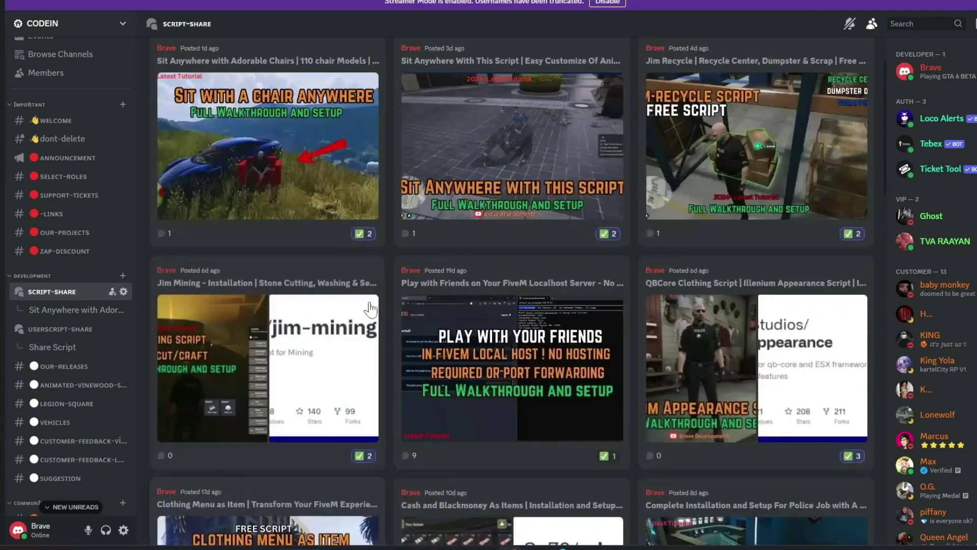
{"action": "left_click", "coordinate": [300, 242]}
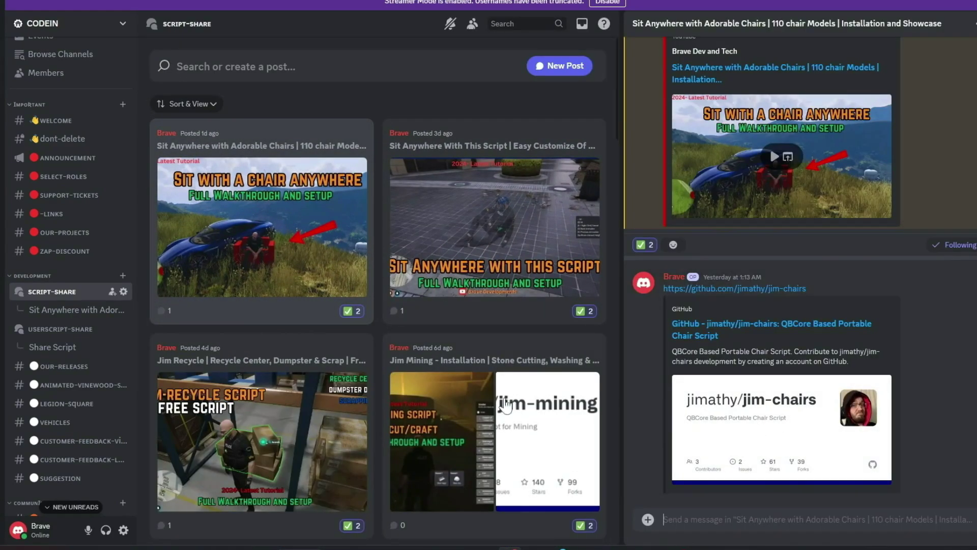
{"action": "scroll", "coordinate": [505, 405], "scroll_direction": "down", "scroll_amount": 2}
{"action": "left_click", "coordinate": [504, 377]}
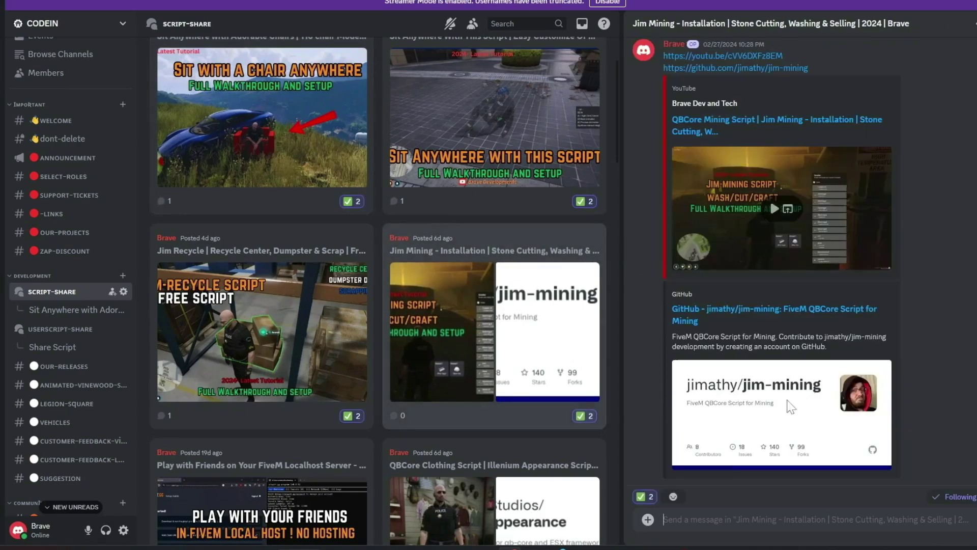
{"action": "left_click", "coordinate": [65, 347]}
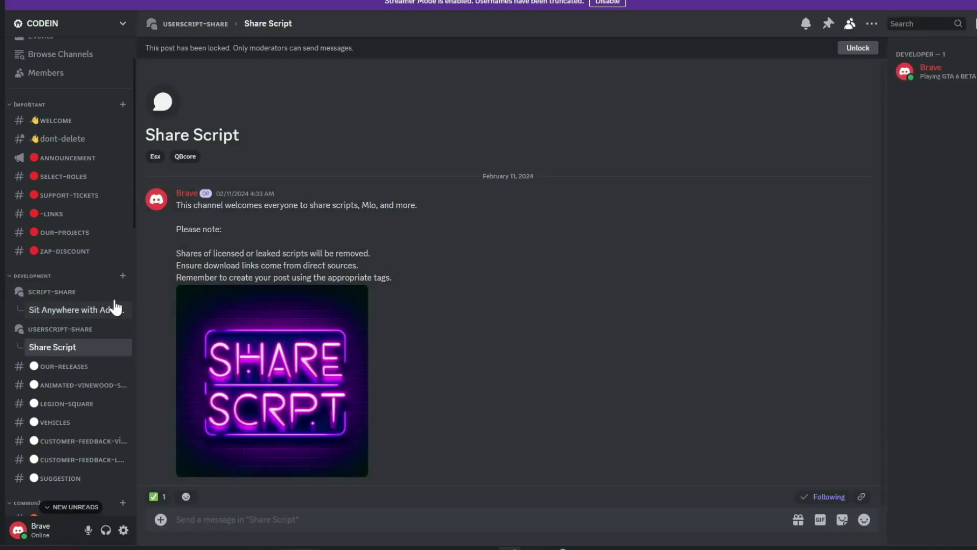
Visit userscript-share, general, esx-support and qb-support, then return via esx-support to general.
{"action": "left_click", "coordinate": [62, 329]}
{"action": "scroll", "coordinate": [66, 392], "scroll_direction": "down", "scroll_amount": 3}
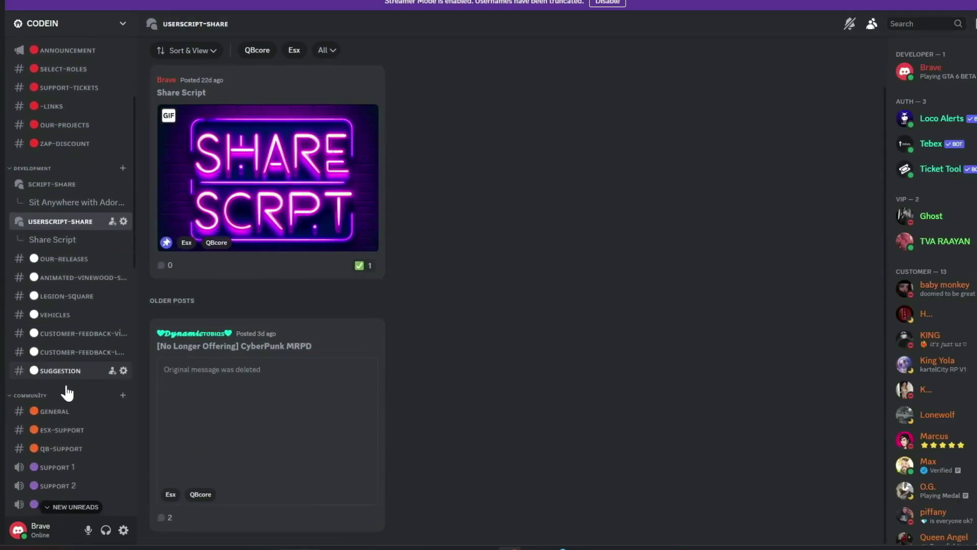
{"action": "scroll", "coordinate": [66, 392], "scroll_direction": "down", "scroll_amount": 2}
{"action": "left_click", "coordinate": [72, 300]}
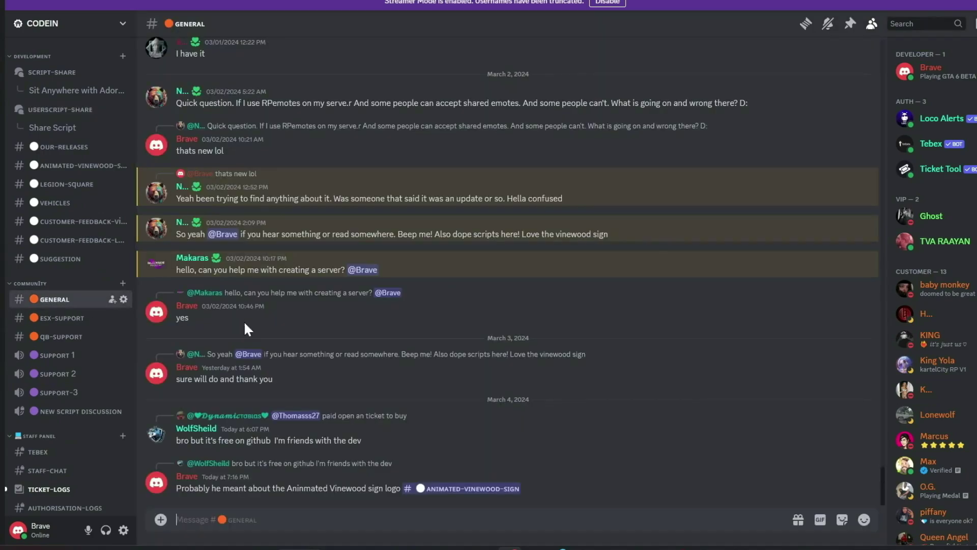
{"action": "left_click", "coordinate": [71, 322]}
{"action": "left_click", "coordinate": [69, 342]}
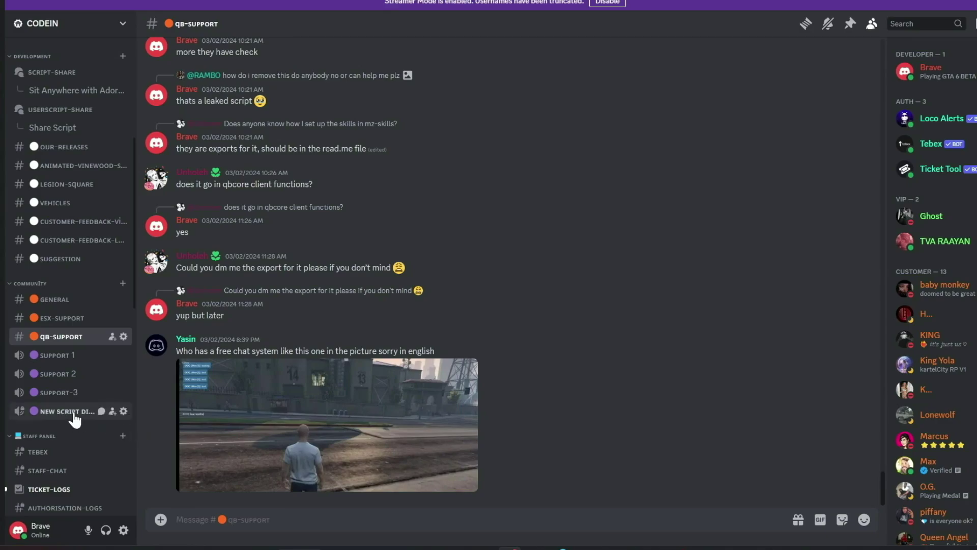
{"action": "left_click", "coordinate": [86, 322]}
{"action": "left_click", "coordinate": [89, 304]}
{"action": "scroll", "coordinate": [86, 366], "scroll_direction": "down", "scroll_amount": 7}
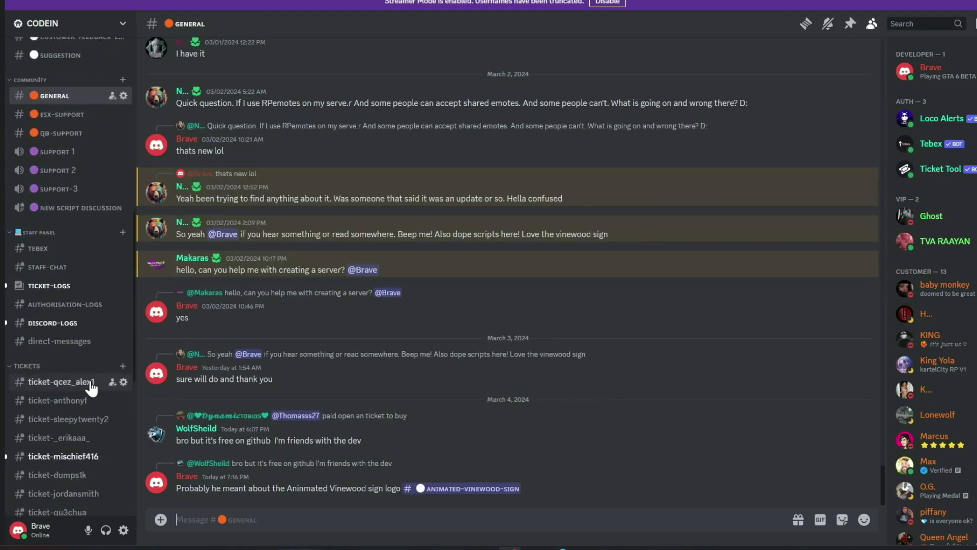
{"action": "scroll", "coordinate": [91, 388], "scroll_direction": "down", "scroll_amount": 7}
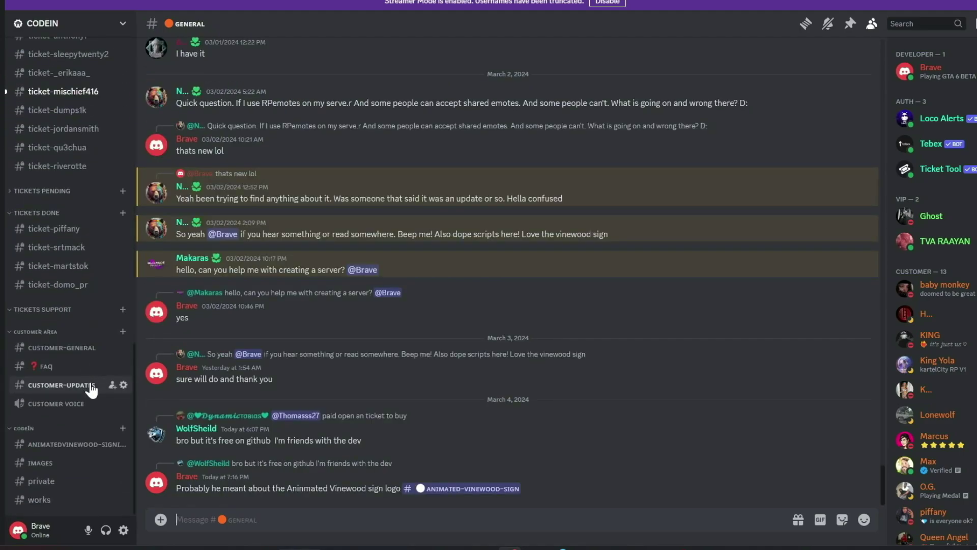